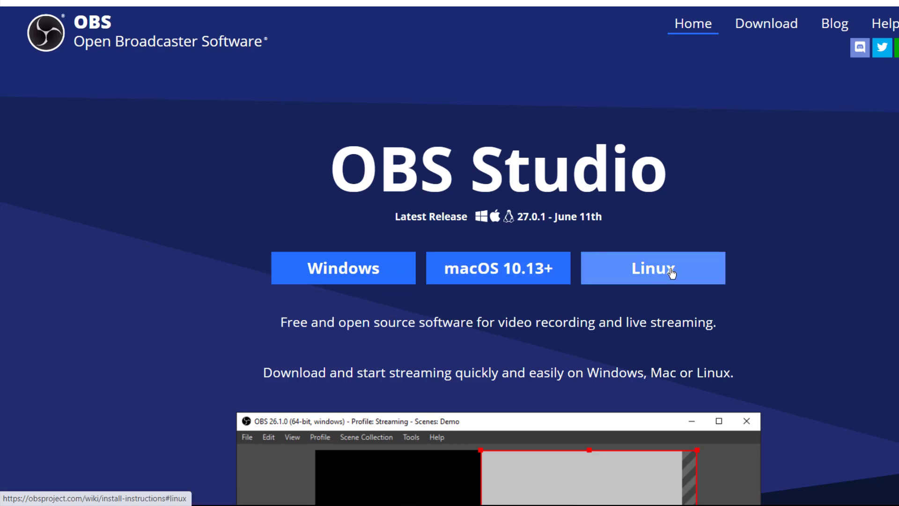
# Download the Windows installer for OBS Studio 27.0.1 and save it to the desktop.
pyautogui.scroll(-2, 352, 270)
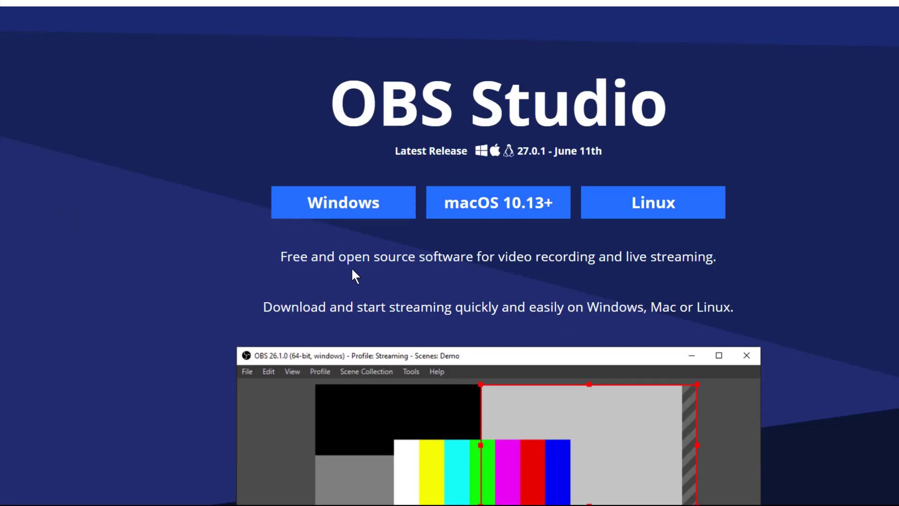
pyautogui.click(359, 206)
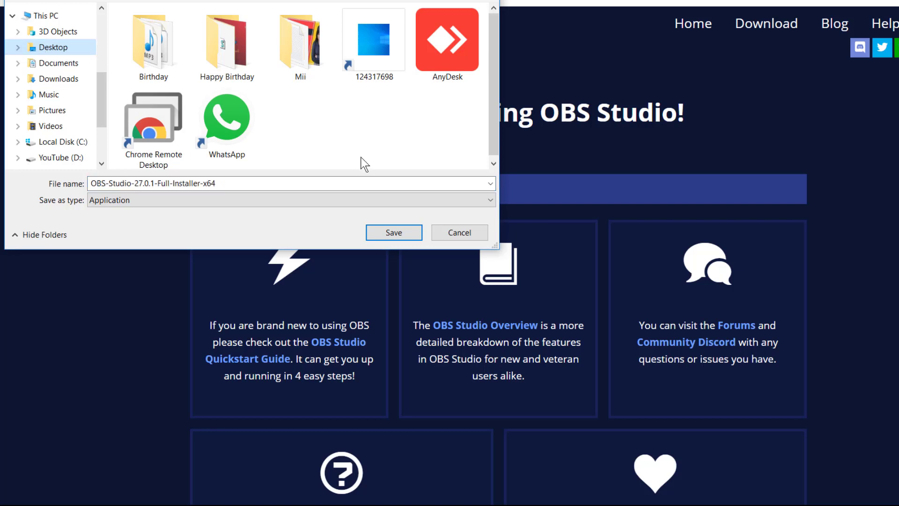
pyautogui.click(391, 234)
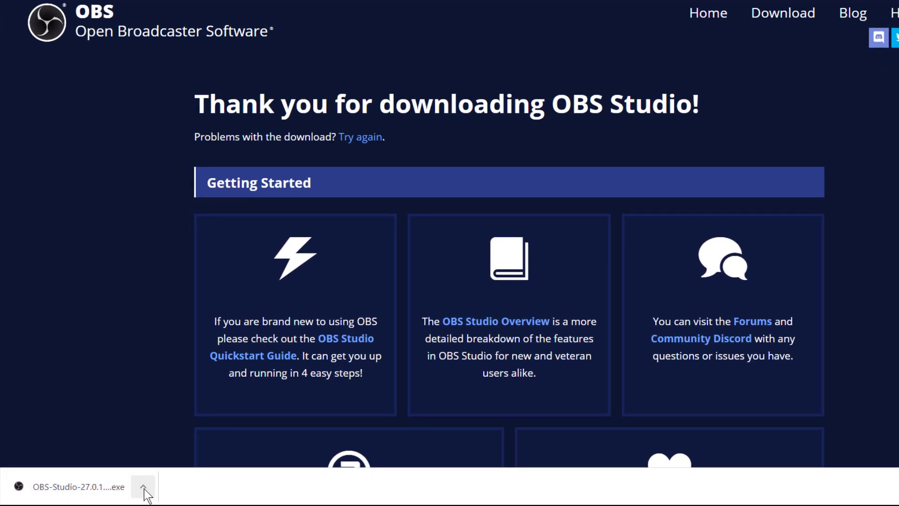
# Show the downloaded OBS-Studio-27.0.1-Full-Installer-x64 file in its folder and run it as administrator.
pyautogui.click(143, 488)
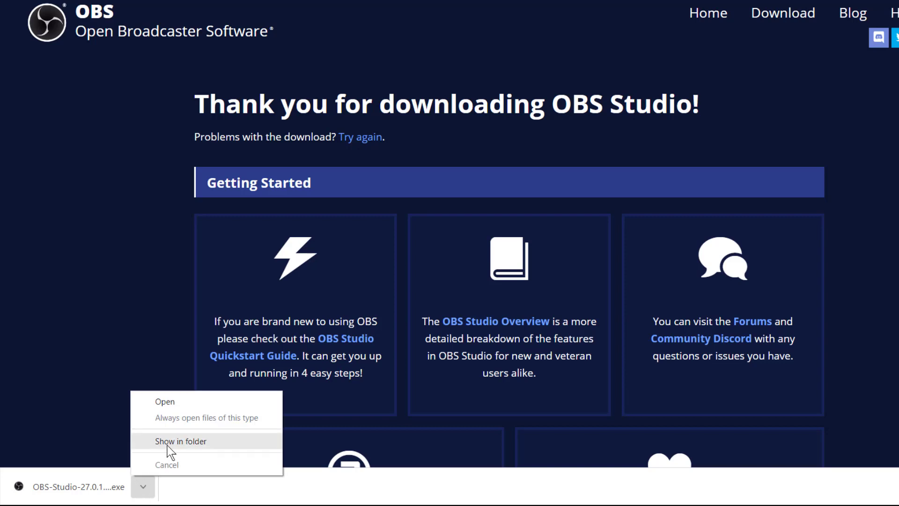
pyautogui.click(204, 443)
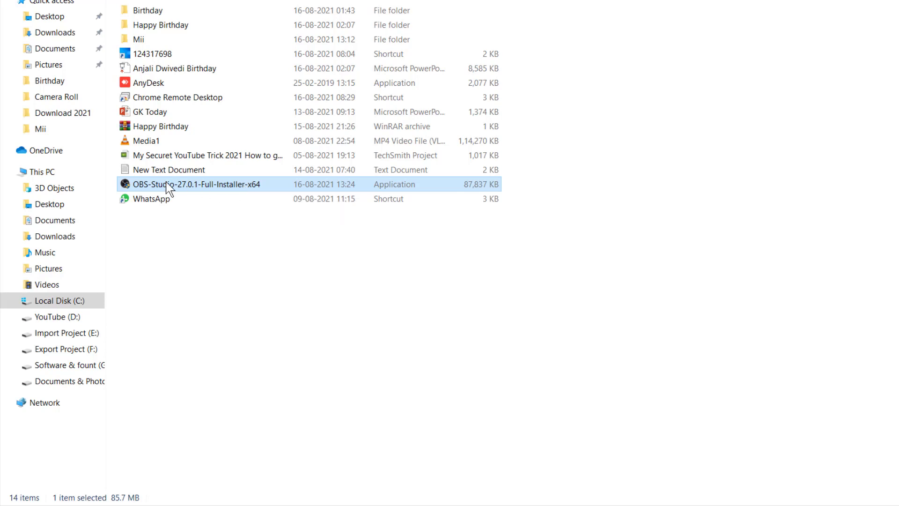
pyautogui.click(242, 181)
pyautogui.click(294, 189)
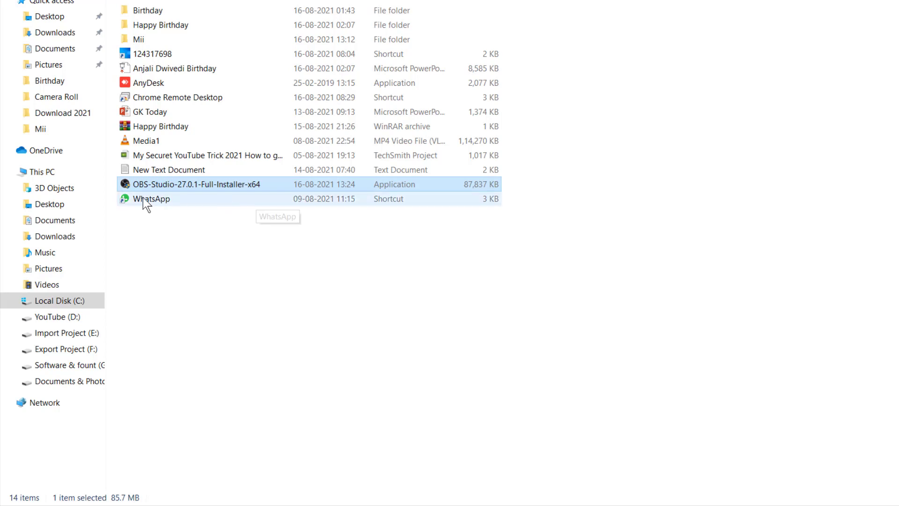
pyautogui.rightClick(196, 187)
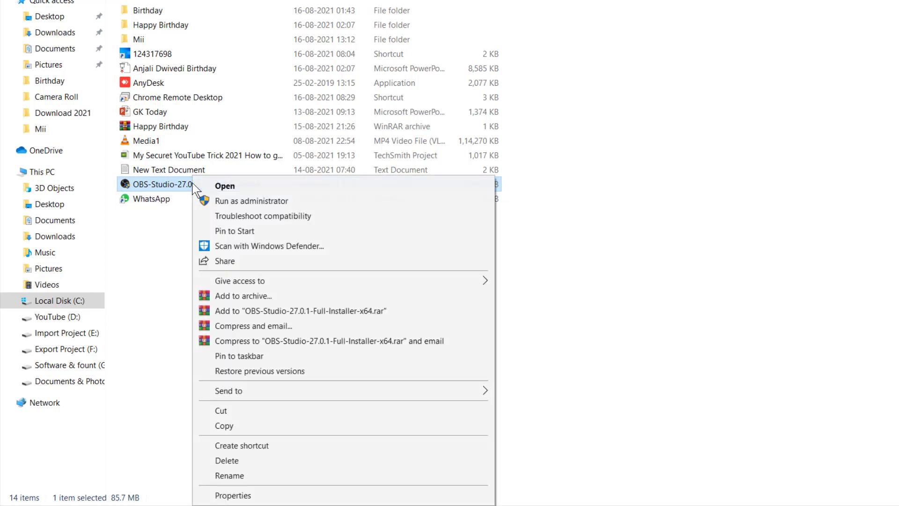
pyautogui.click(258, 201)
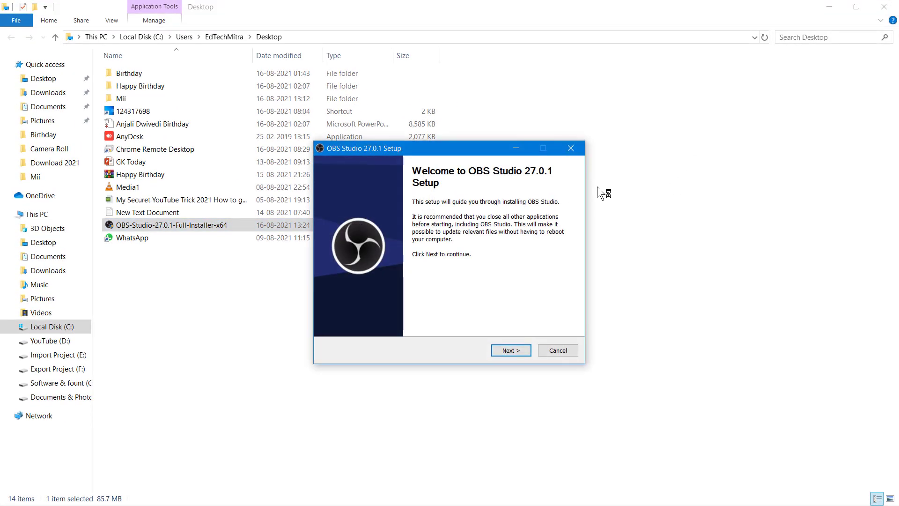
# Close the file window and install OBS Studio 27.0.1 to the default folder C:\Program Files\obs-studio.
pyautogui.click(884, 7)
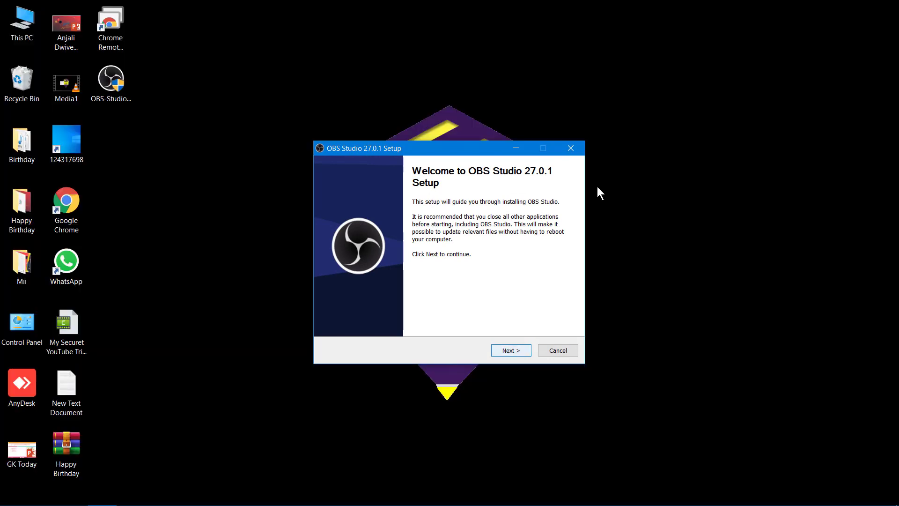
pyautogui.press('Return')
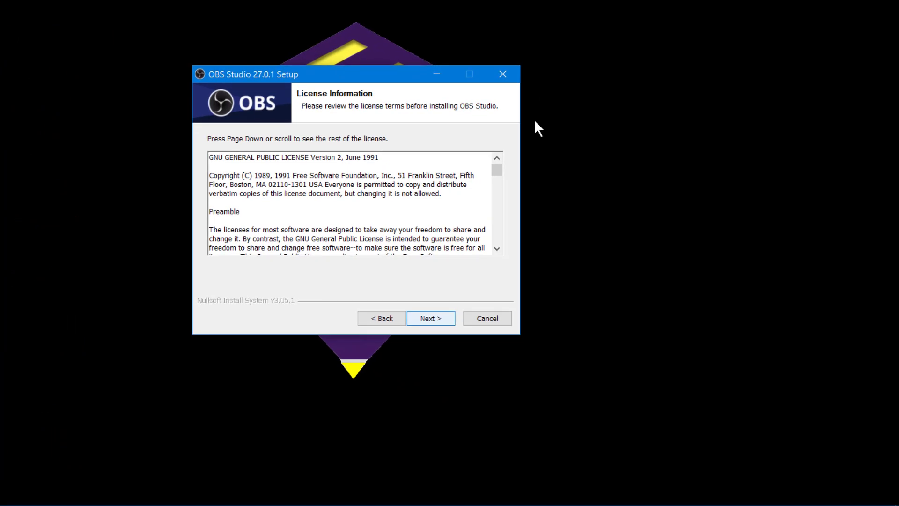
pyautogui.press('Return')
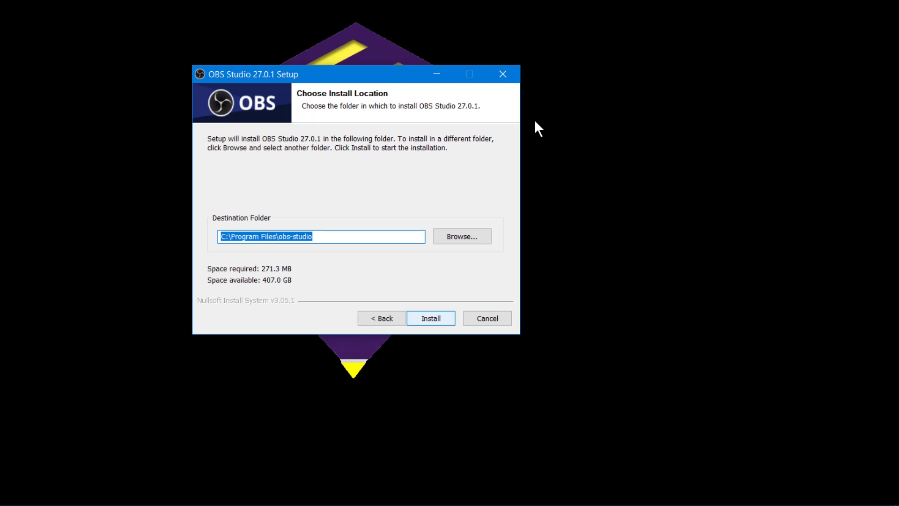
pyautogui.press('Return')
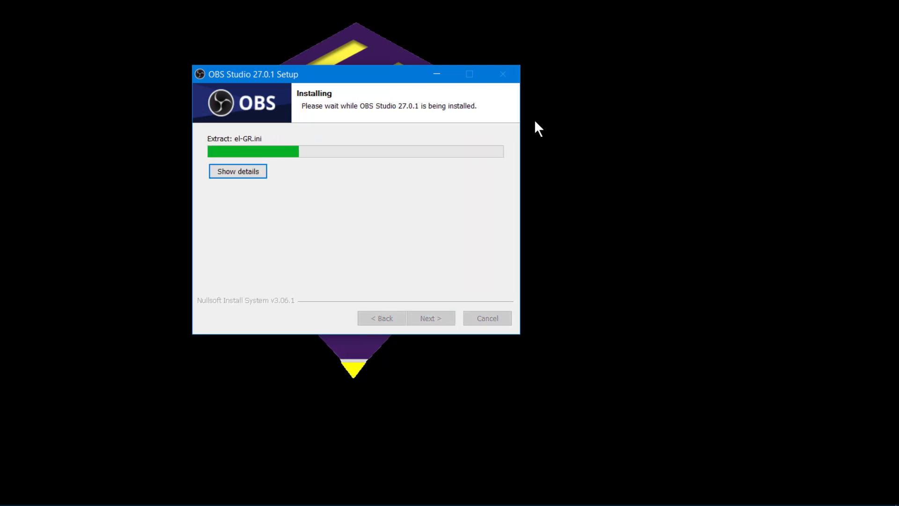
pyautogui.press('alt')
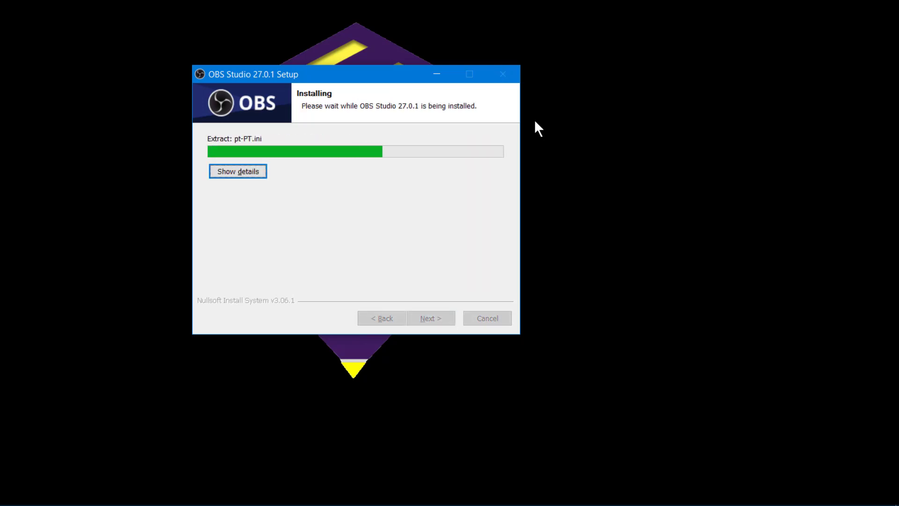
pyautogui.hotkey('ctrl', '2')
pyautogui.moveTo(177, 55)
pyautogui.mouseDown()
pyautogui.moveTo(478, 271)
pyautogui.moveTo(521, 315)
pyautogui.moveTo(526, 338)
pyautogui.mouseUp()
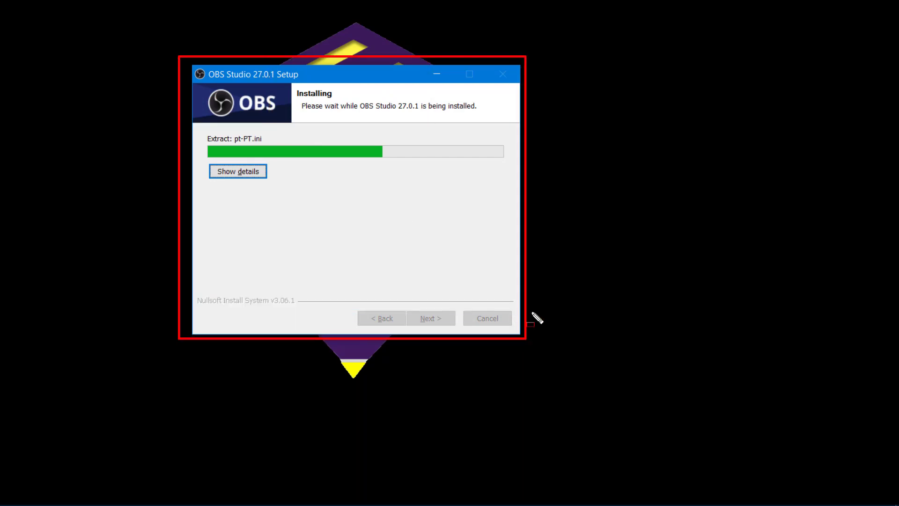
pyautogui.press('Escape')
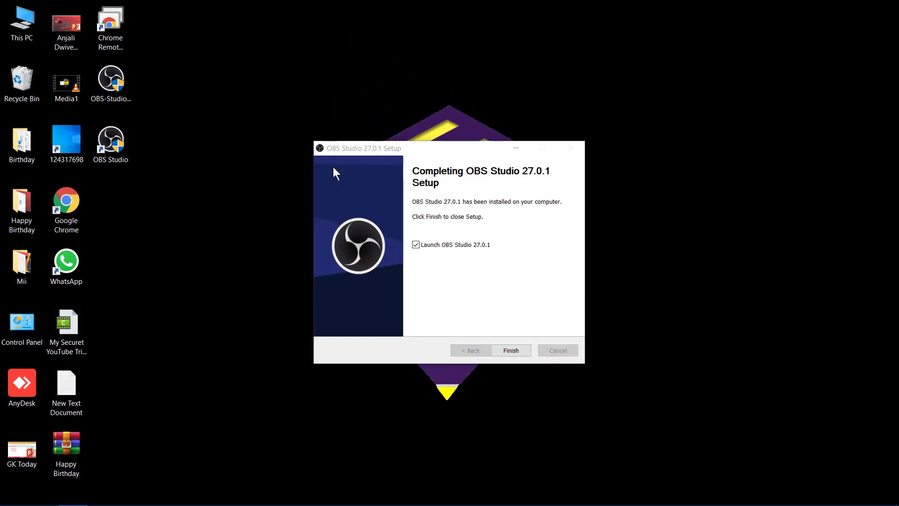
pyautogui.hotkey('ctrl', '2')
pyautogui.moveTo(313, 139)
pyautogui.mouseDown()
pyautogui.moveTo(498, 317)
pyautogui.moveTo(576, 355)
pyautogui.moveTo(585, 369)
pyautogui.mouseUp()
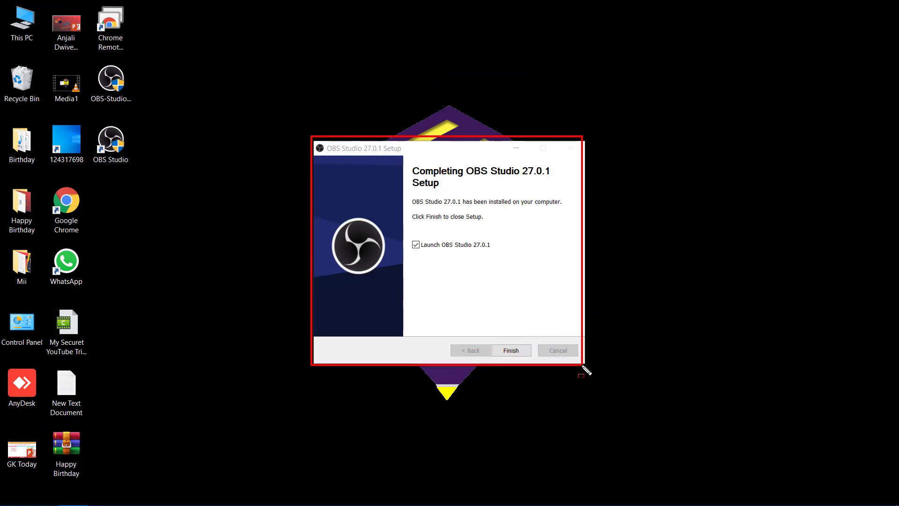
pyautogui.press('Escape')
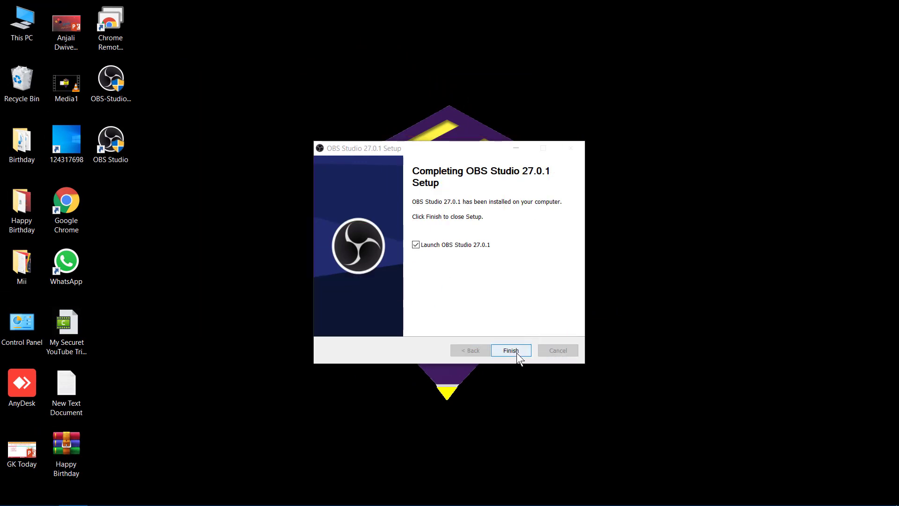
# Finish the setup with the option to launch OBS Studio 27.0.1 enabled.
pyautogui.click(516, 354)
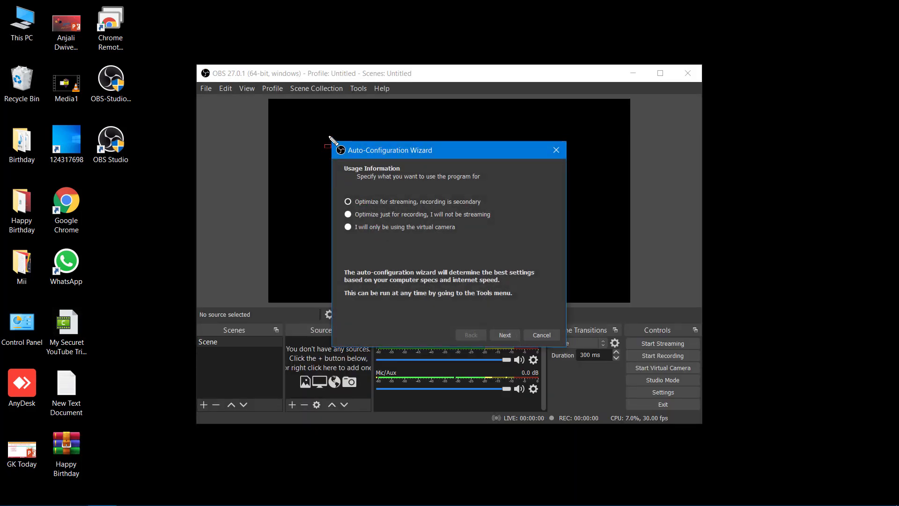
pyautogui.moveTo(328, 136)
pyautogui.mouseDown()
pyautogui.moveTo(481, 285)
pyautogui.moveTo(569, 348)
pyautogui.mouseUp()
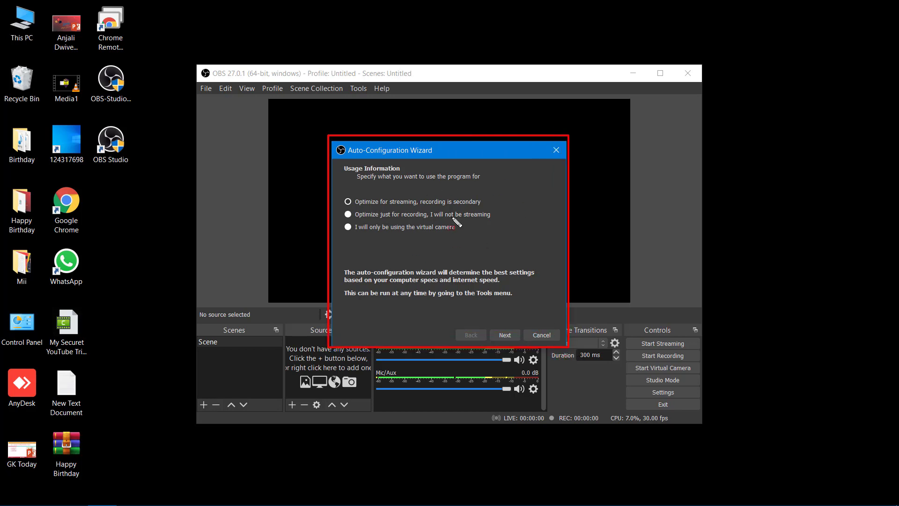
pyautogui.press('Escape')
# Cancel the Auto-Configuration Wizard and maximize the OBS window.
pyautogui.click(549, 334)
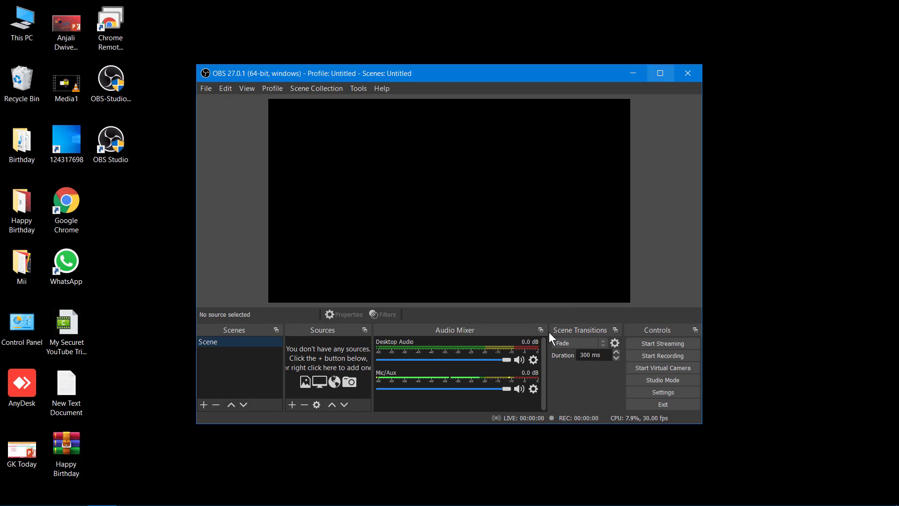
pyautogui.press('super+Up')
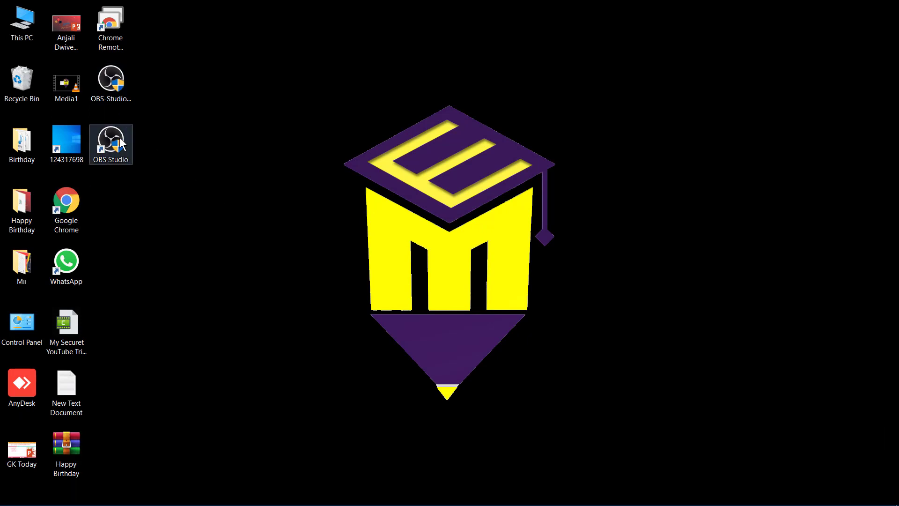
# Delete the OBS Studio installer file from the desktop.
pyautogui.click(116, 86)
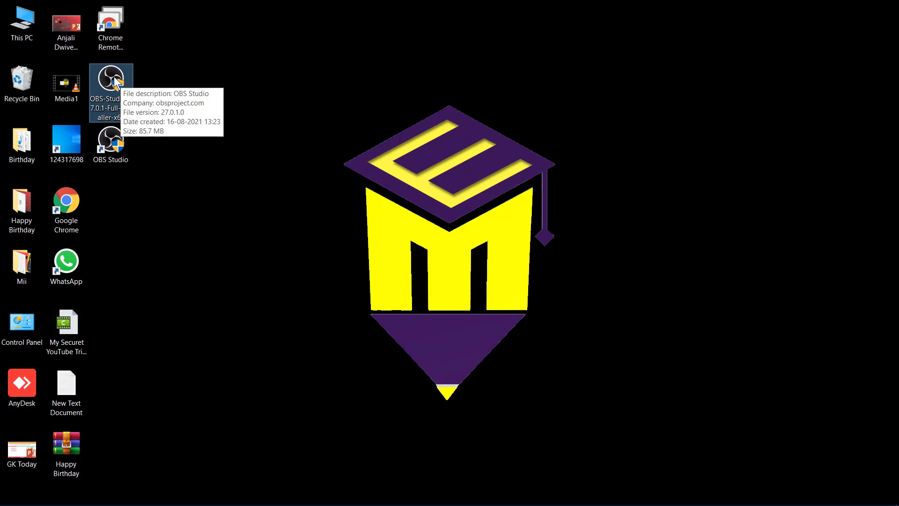
pyautogui.press('Delete')
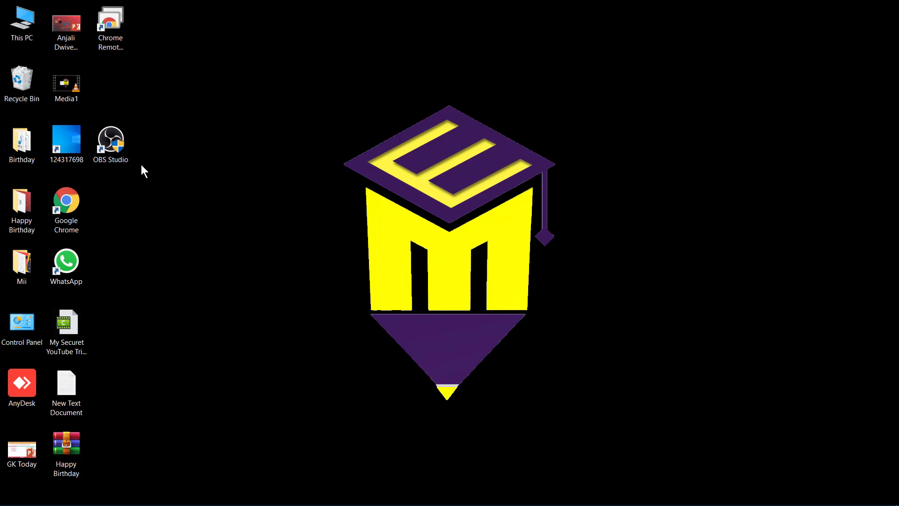
# Set the desktop OBS Studio shortcut to run as an administrator in its compatibility properties, and launch OBS Studio from it.
pyautogui.rightClick(118, 141)
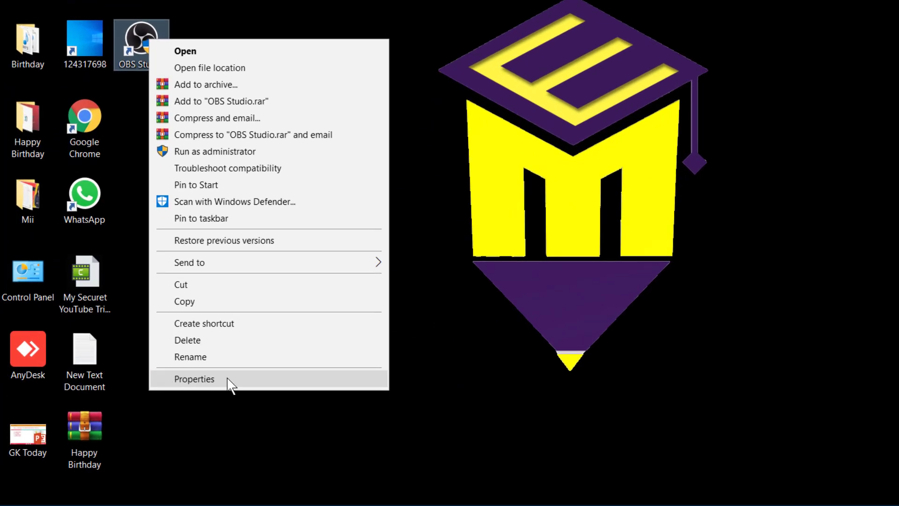
pyautogui.click(195, 379)
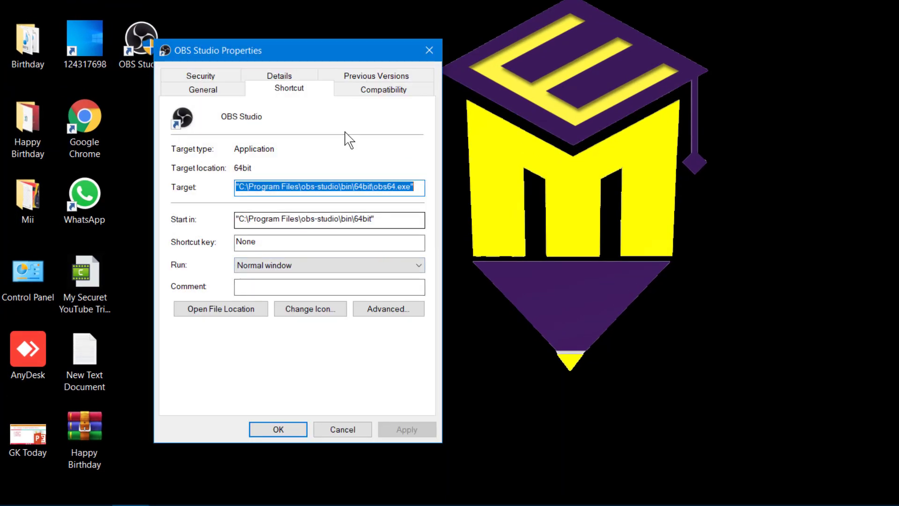
pyautogui.click(409, 91)
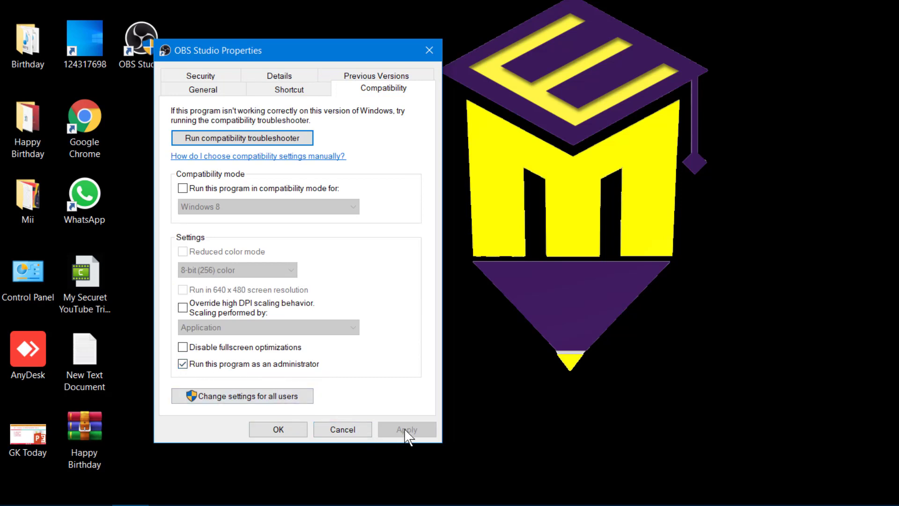
pyautogui.click(279, 429)
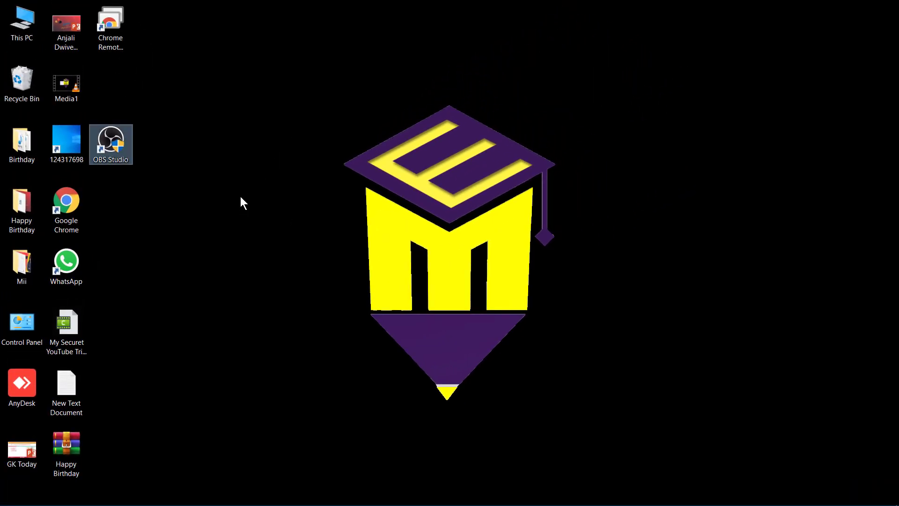
pyautogui.doubleClick(118, 136)
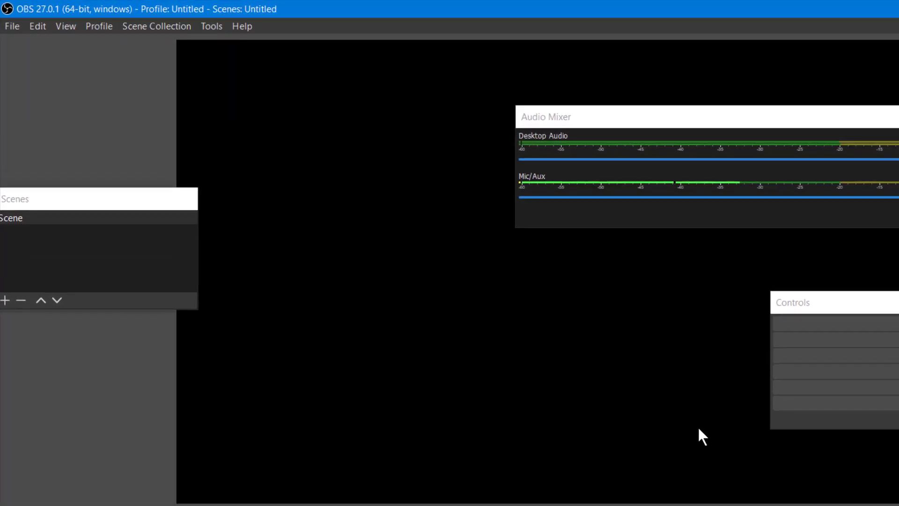
# Hide the Scenes dock from the OBS interface.
pyautogui.hotkey('alt', 'v')
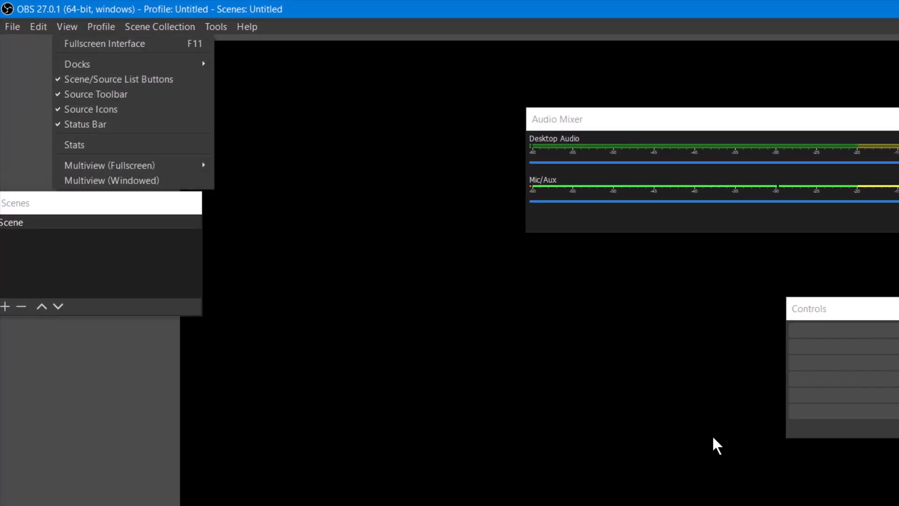
pyautogui.press('Down')
pyautogui.press('Down')
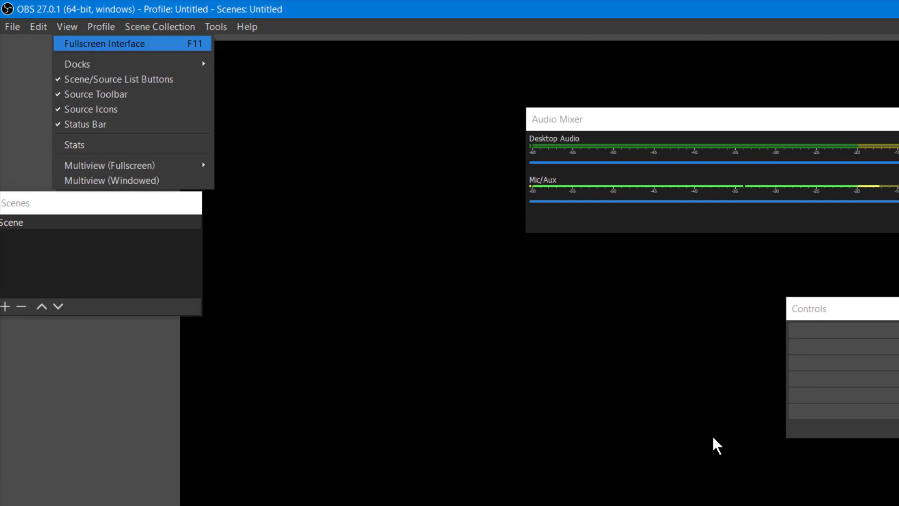
pyautogui.press('Right')
pyautogui.press('Down')
pyautogui.press('Down')
pyautogui.press('Down')
pyautogui.press('Down')
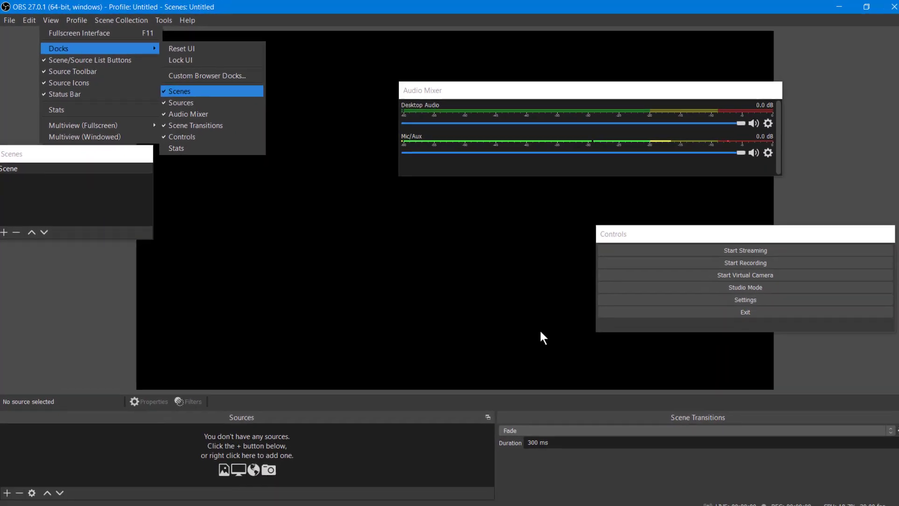
pyautogui.press('Return')
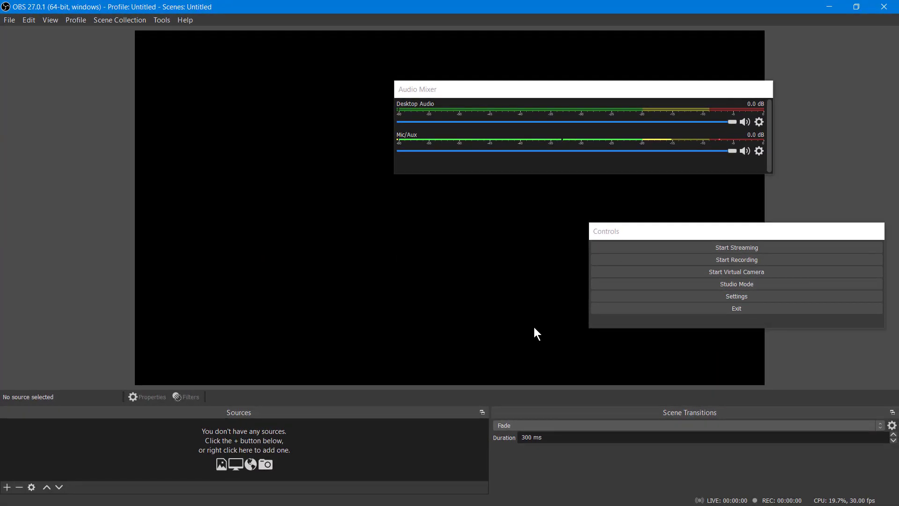
# Hide the Sources dock from the OBS interface.
pyautogui.hotkey('alt', 'v')
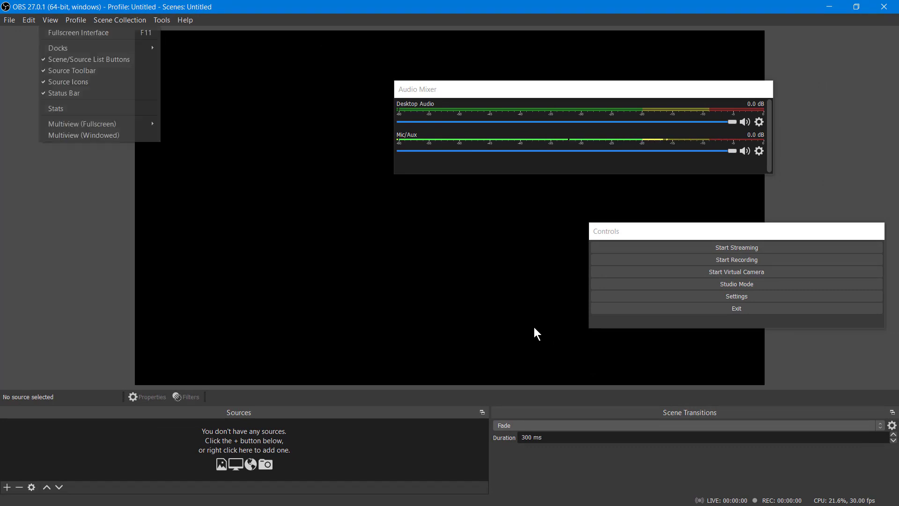
pyautogui.press('Up')
pyautogui.press('Up')
pyautogui.press('Up')
pyautogui.press('Up')
pyautogui.press('Up')
pyautogui.press('Up')
pyautogui.press('Up')
pyautogui.press('Up')
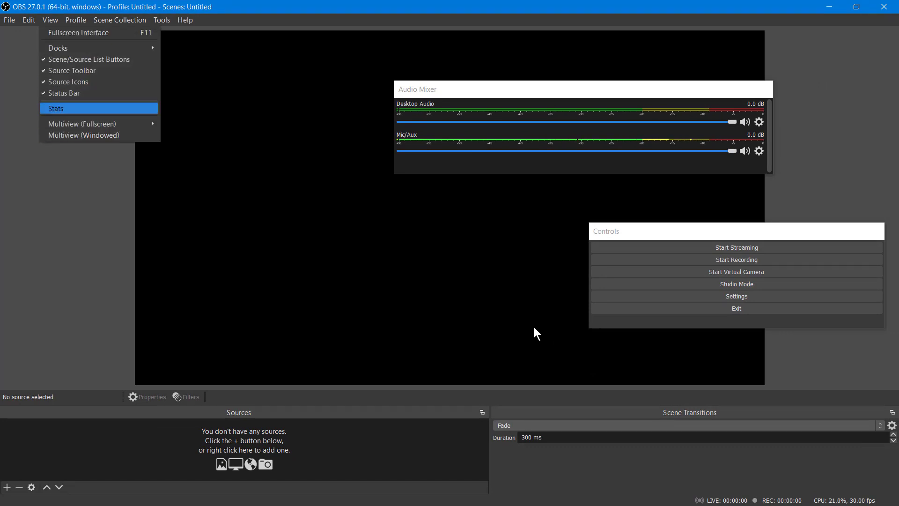
pyautogui.press('Right')
pyautogui.press('Down')
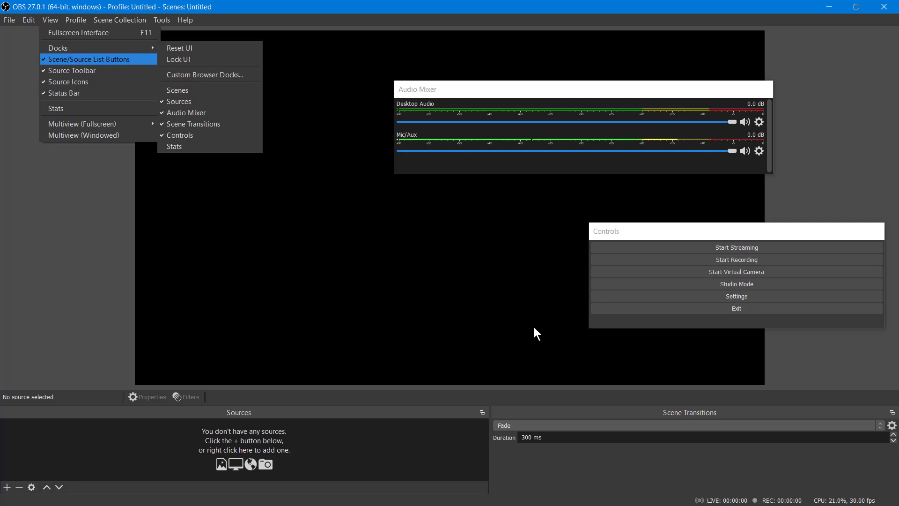
pyautogui.press('Up')
pyautogui.press('Right')
pyautogui.press('Down')
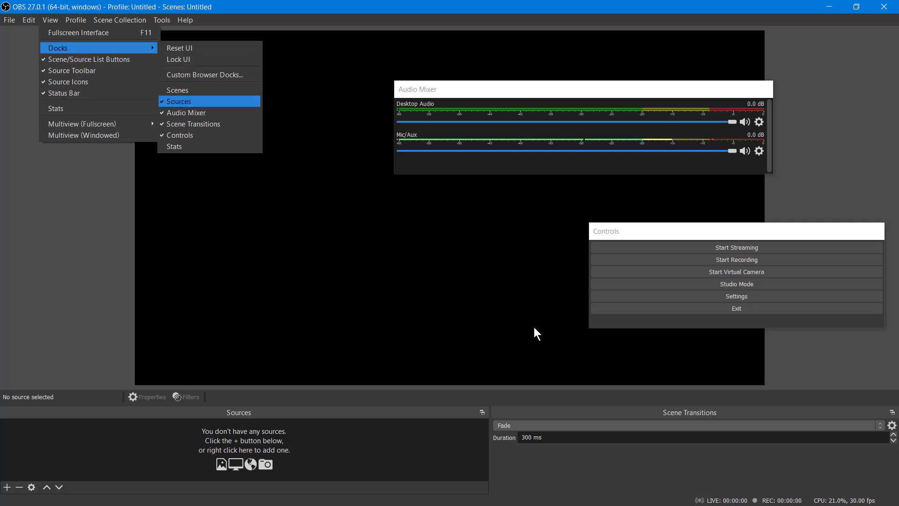
pyautogui.press('Return')
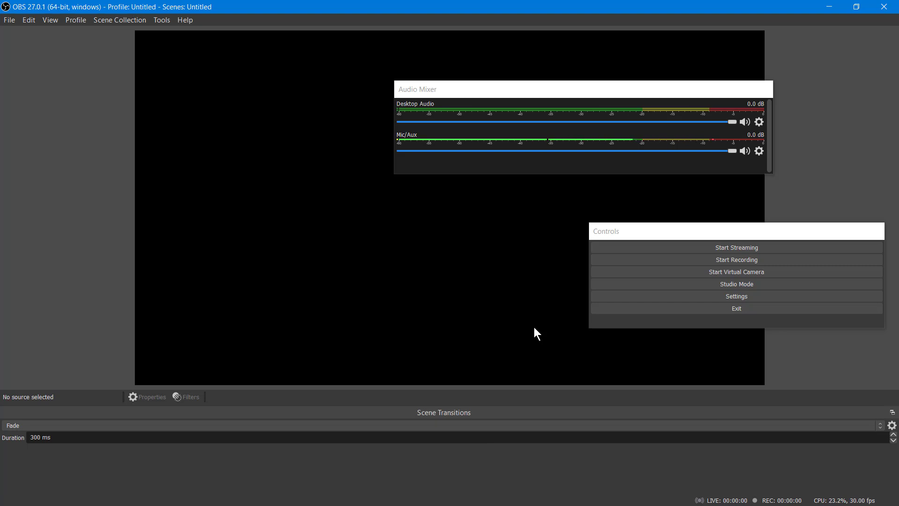
# Hide the floating Audio Mixer dock from the OBS interface.
pyautogui.hotkey('alt', 'v')
pyautogui.press('Down')
pyautogui.press('Down')
pyautogui.press('Up')
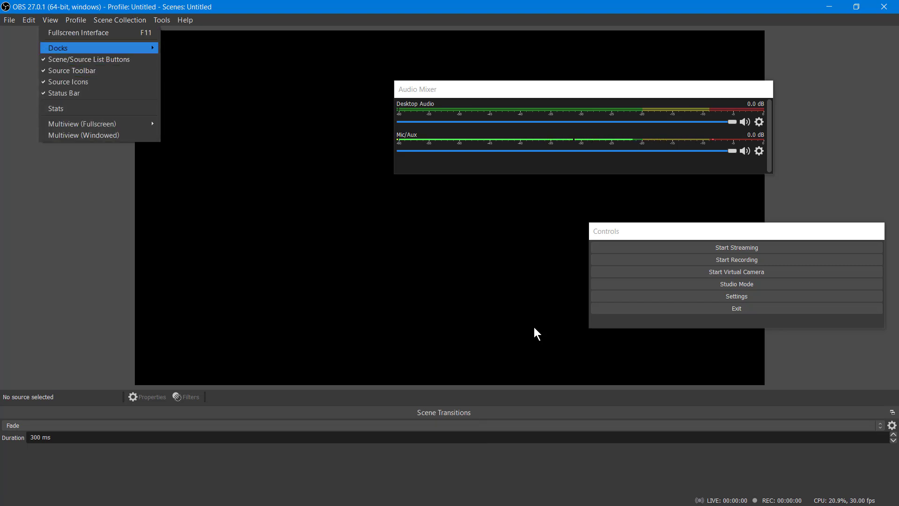
pyautogui.press('Right')
pyautogui.press('Down')
pyautogui.press('Down')
pyautogui.press('Down')
pyautogui.press('Down')
pyautogui.press('Down')
pyautogui.press('Down')
pyautogui.press('Up')
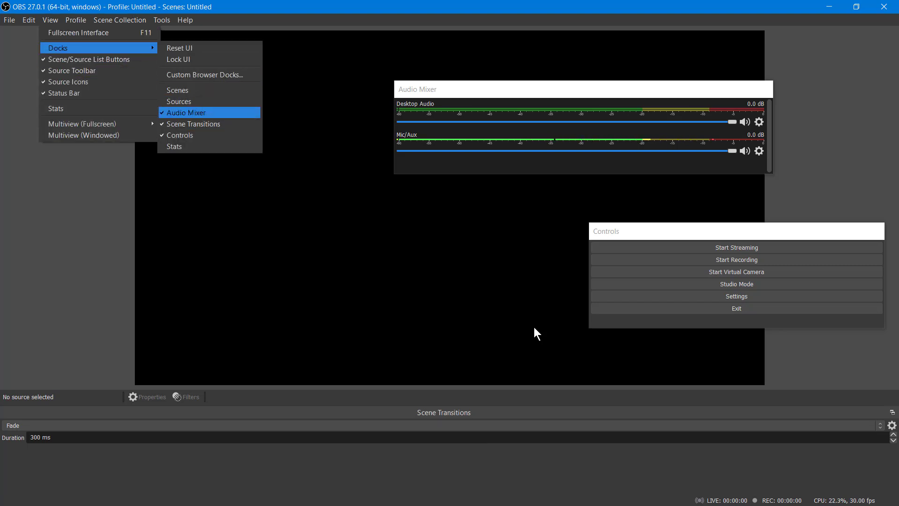
pyautogui.press('Return')
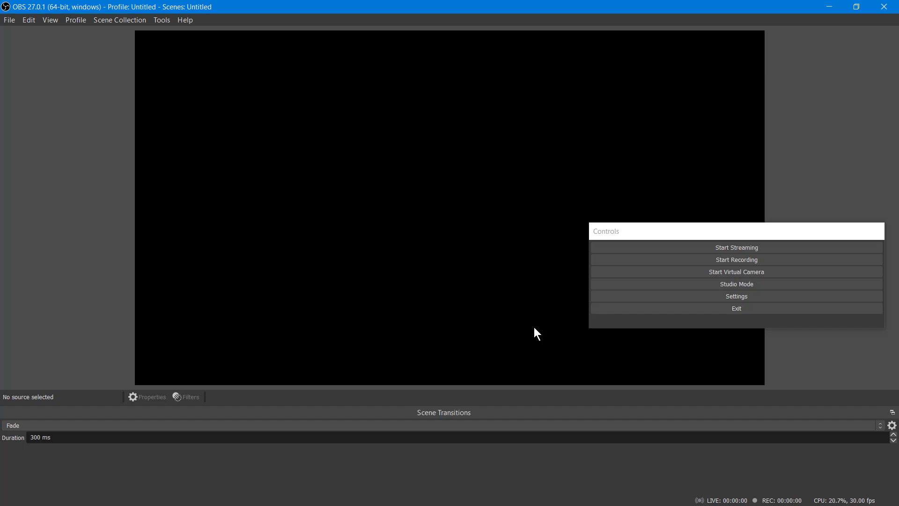
# Hide the Scene Transitions dock from the OBS interface.
pyautogui.hotkey('alt', 'v')
pyautogui.press('Down')
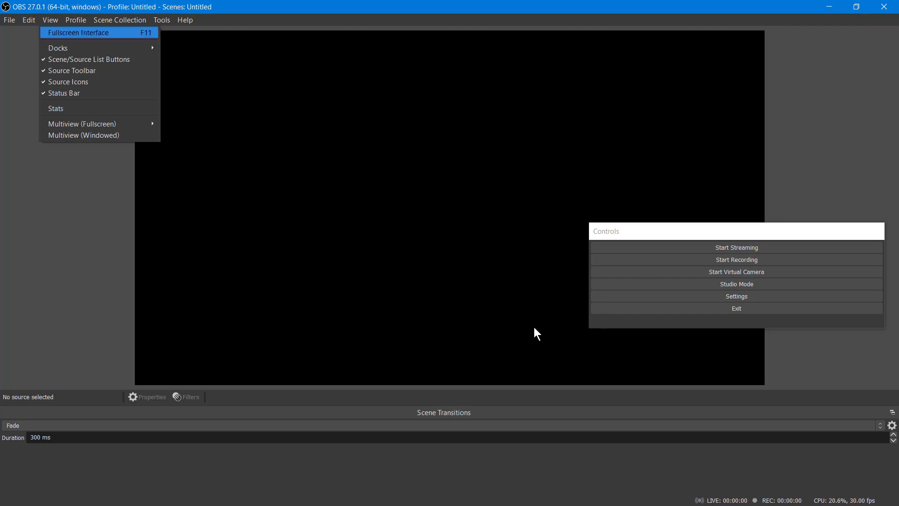
pyautogui.press('Down')
pyautogui.press('Down')
pyautogui.press('Up')
pyautogui.press('Right')
pyautogui.press('Down')
pyautogui.press('Down')
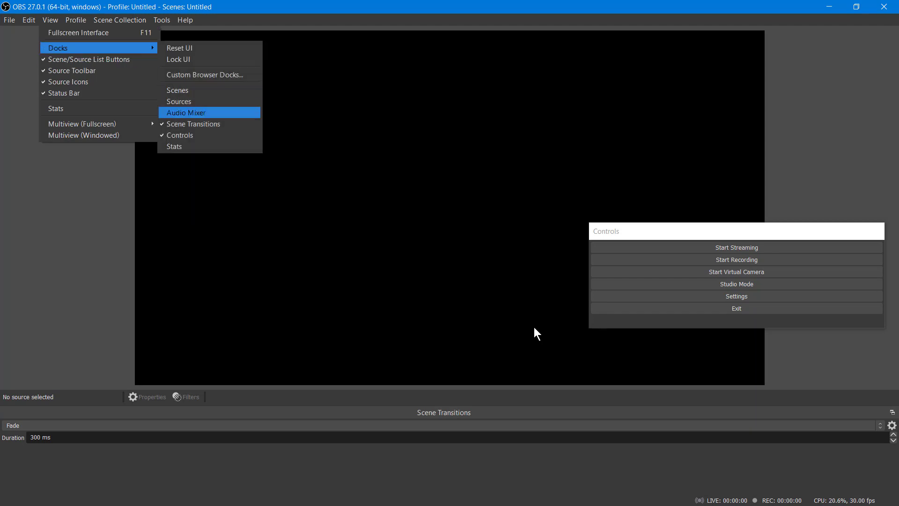
pyautogui.press('Down')
pyautogui.press('Return')
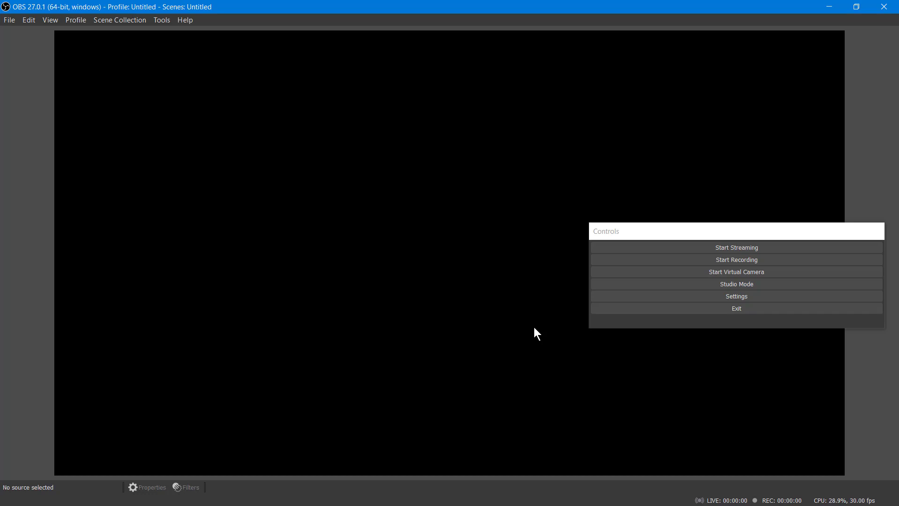
# Show the Scenes dock again and dock its floating window below the preview.
pyautogui.hotkey('alt', 'v')
pyautogui.press('Down')
pyautogui.press('Down')
pyautogui.press('Down')
pyautogui.press('Up')
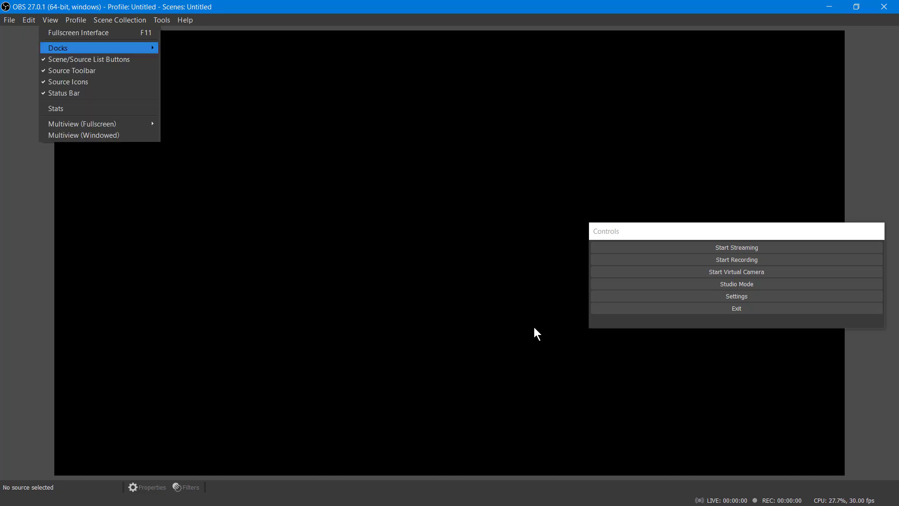
pyautogui.press('Right')
pyautogui.press('Down')
pyautogui.press('Down')
pyautogui.press('Down')
pyautogui.press('Return')
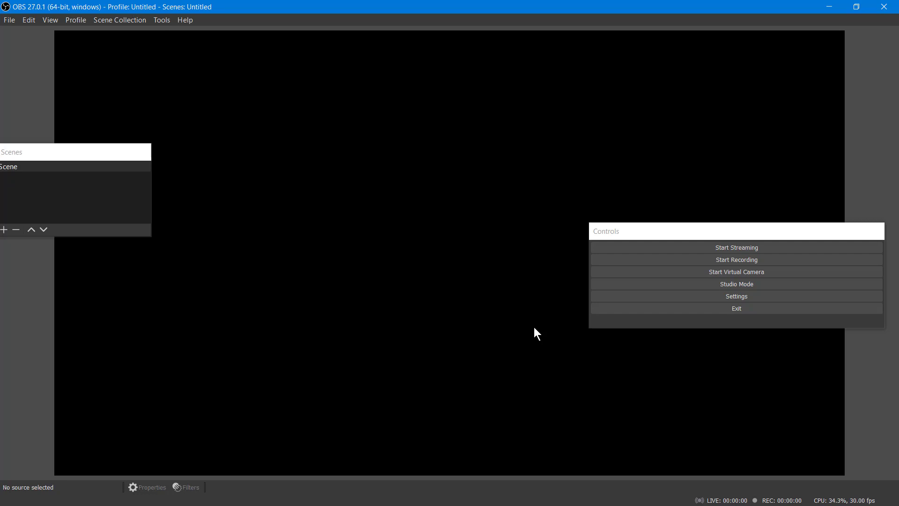
pyautogui.moveTo(73, 152)
pyautogui.mouseDown()
pyautogui.moveTo(91, 350)
pyautogui.moveTo(81, 488)
pyautogui.moveTo(89, 451)
pyautogui.moveTo(86, 471)
pyautogui.moveTo(85, 449)
pyautogui.moveTo(82, 464)
pyautogui.mouseUp()
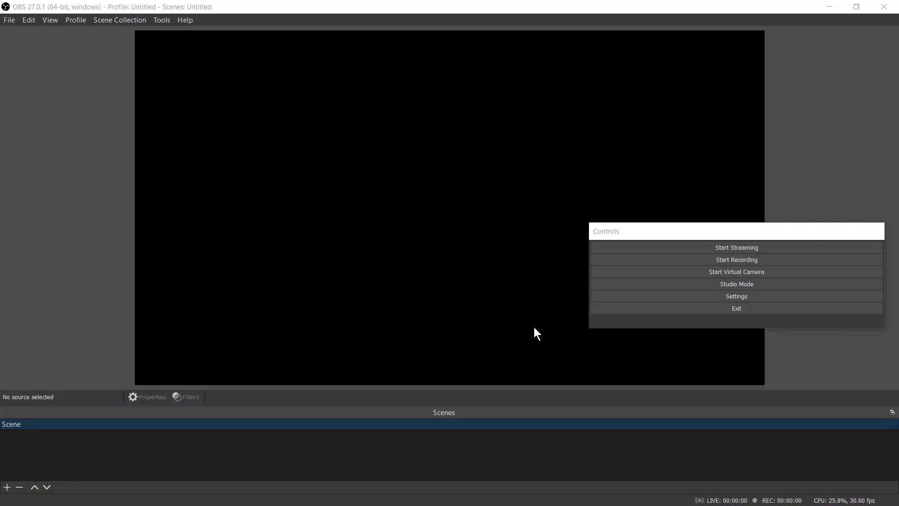
# Show the Sources dock again beside the Scenes dock.
pyautogui.hotkey('alt', 'v')
pyautogui.press('Down')
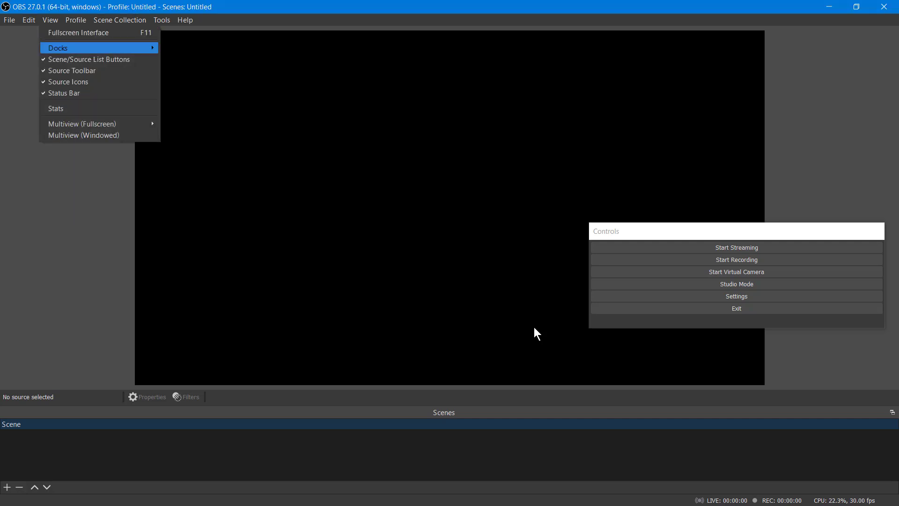
pyautogui.press('Right')
pyautogui.press('Down')
pyautogui.press('Down')
pyautogui.press('Down')
pyautogui.press('Down')
pyautogui.press('Down')
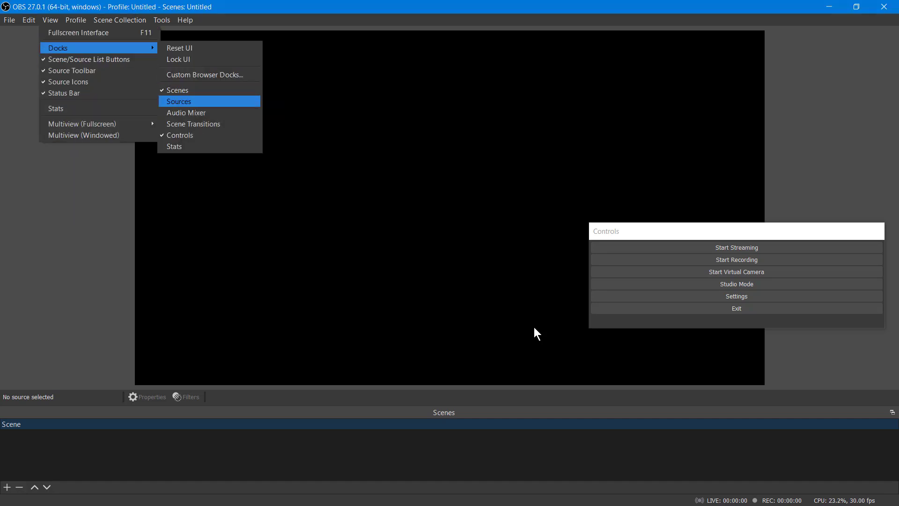
pyautogui.press('Return')
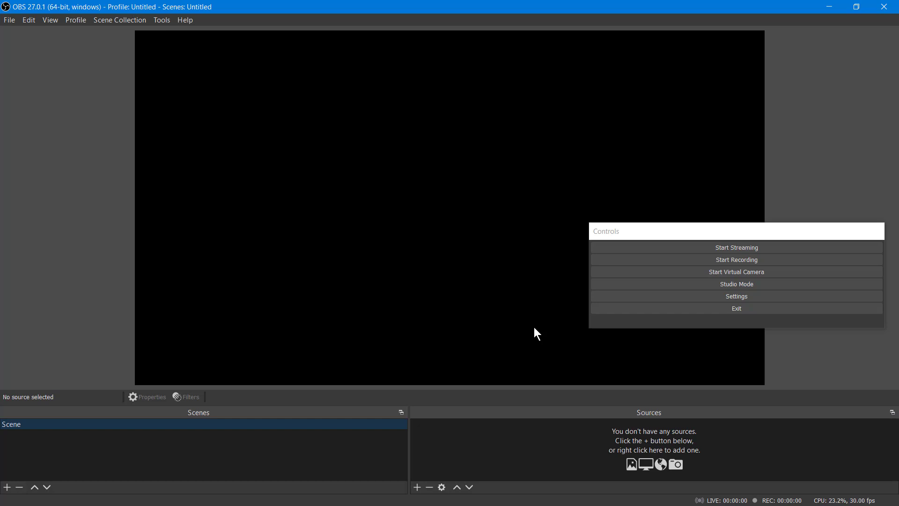
# Show the Audio Mixer dock again as a floating window.
pyautogui.hotkey('alt', 'v')
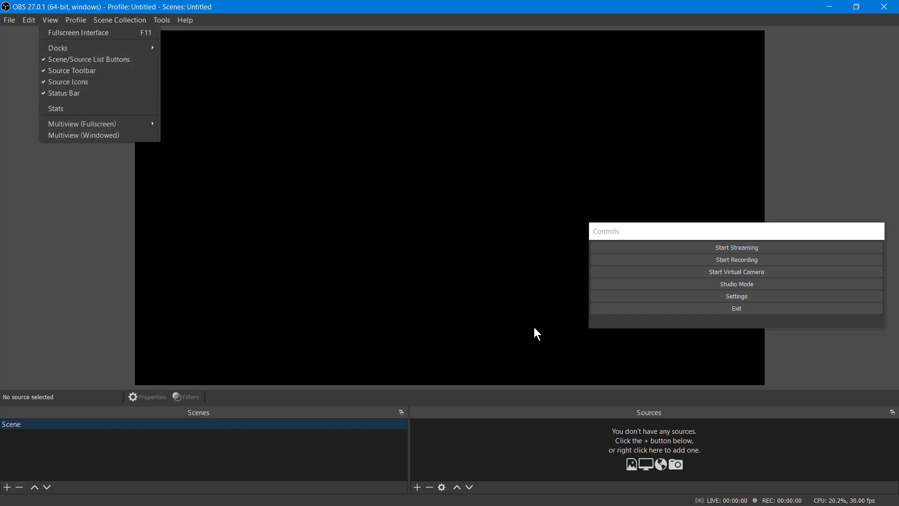
pyautogui.press('Down')
pyautogui.press('Down')
pyautogui.press('Down')
pyautogui.press('Down')
pyautogui.press('Down')
pyautogui.press('Down')
pyautogui.press('Up')
pyautogui.press('Up')
pyautogui.press('Up')
pyautogui.press('Up')
pyautogui.press('Up')
pyautogui.press('Right')
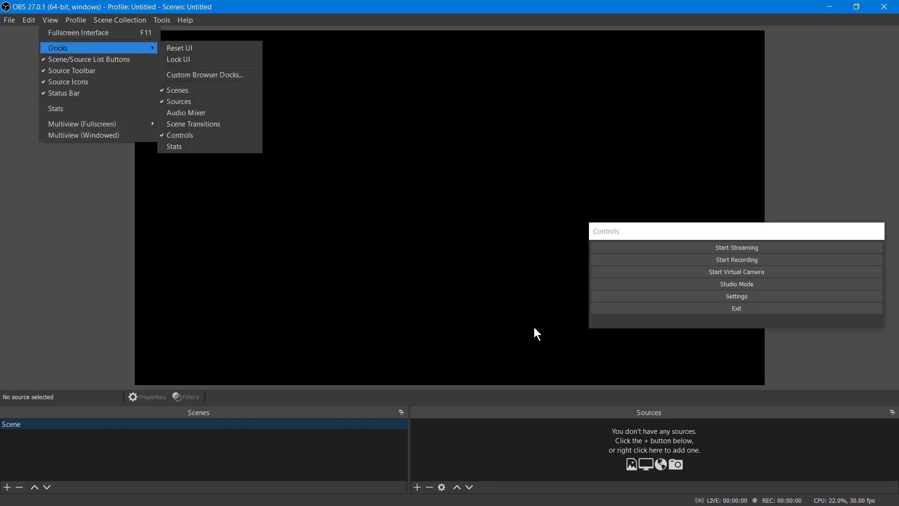
pyautogui.press('Down')
pyautogui.press('Down')
pyautogui.press('Down')
pyautogui.press('Down')
pyautogui.press('Down')
pyautogui.press('Down')
pyautogui.press('Return')
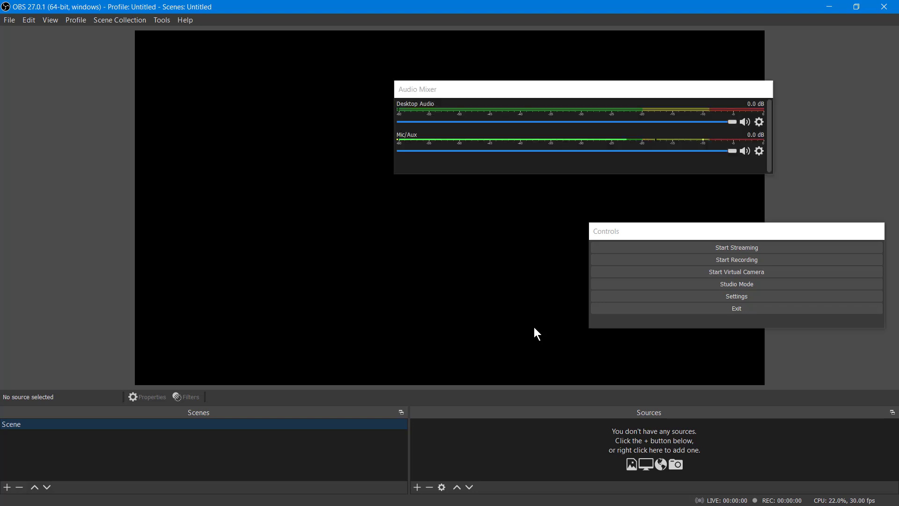
# Dock the floating Audio Mixer as a tab with Sources, and dock the Controls window to the right of it.
pyautogui.moveTo(585, 94); pyautogui.dragTo(605, 423)
pyautogui.moveTo(438, 423); pyautogui.dragTo(439, 423)
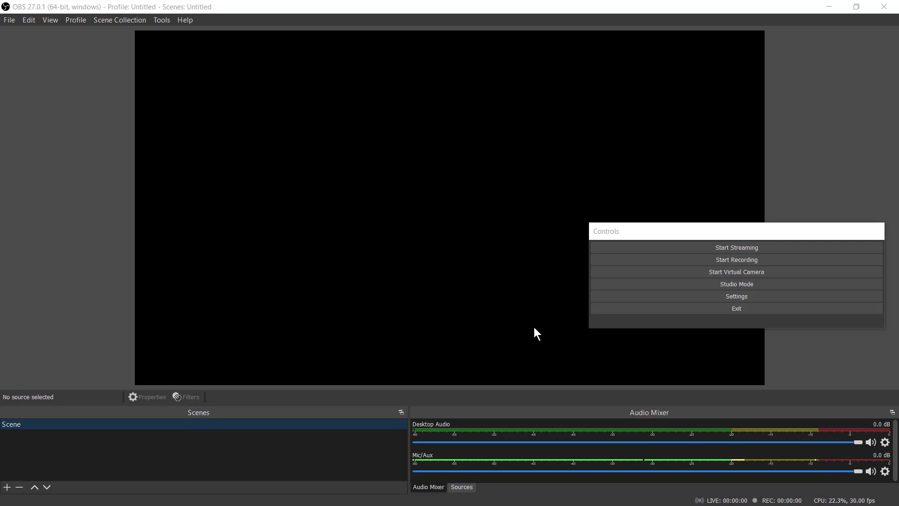
pyautogui.moveTo(737, 231); pyautogui.dragTo(765, 408)
pyautogui.moveTo(685, 410); pyautogui.dragTo(684, 409)
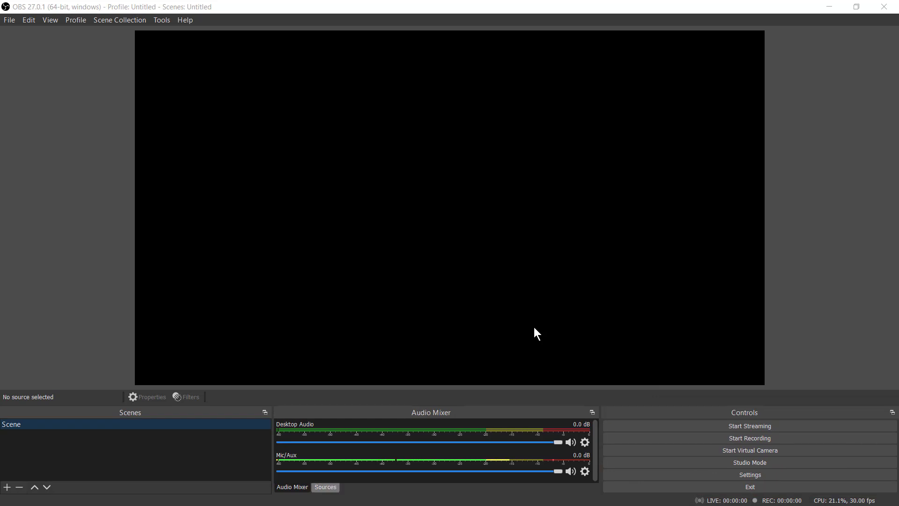
# Separate the Audio Mixer from the Sources tab group and place it between the Sources and Controls docks.
pyautogui.click(325, 488)
pyautogui.click(292, 487)
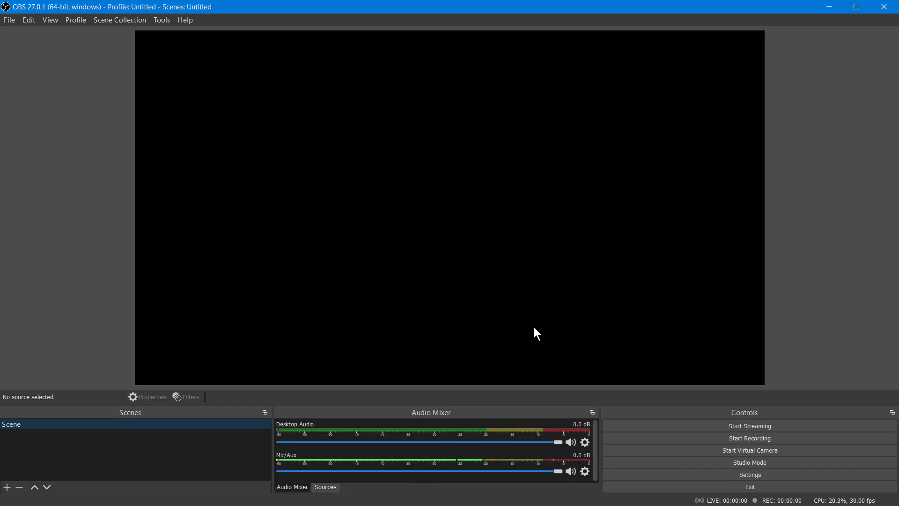
pyautogui.moveTo(431, 412); pyautogui.dragTo(602, 414)
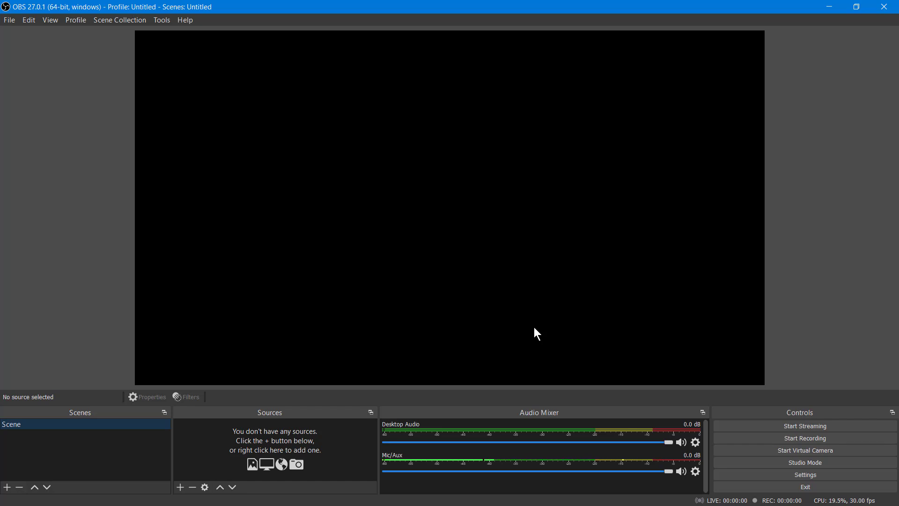
pyautogui.hotkey('alt', 'v')
pyautogui.press('Escape')
pyautogui.hotkey('alt', 't')
pyautogui.press('Escape')
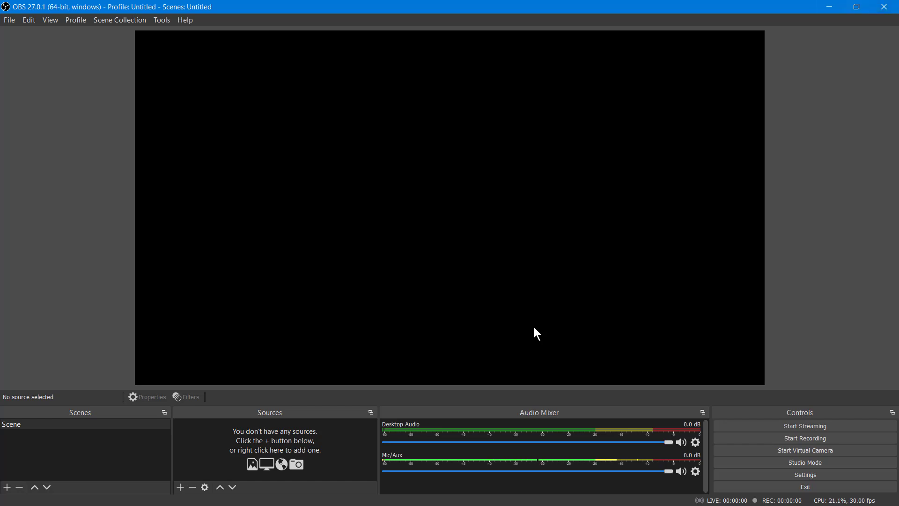
# Switch the OBS interface to fullscreen, return it to windowed mode and maximize the window.
pyautogui.hotkey('alt', 'v')
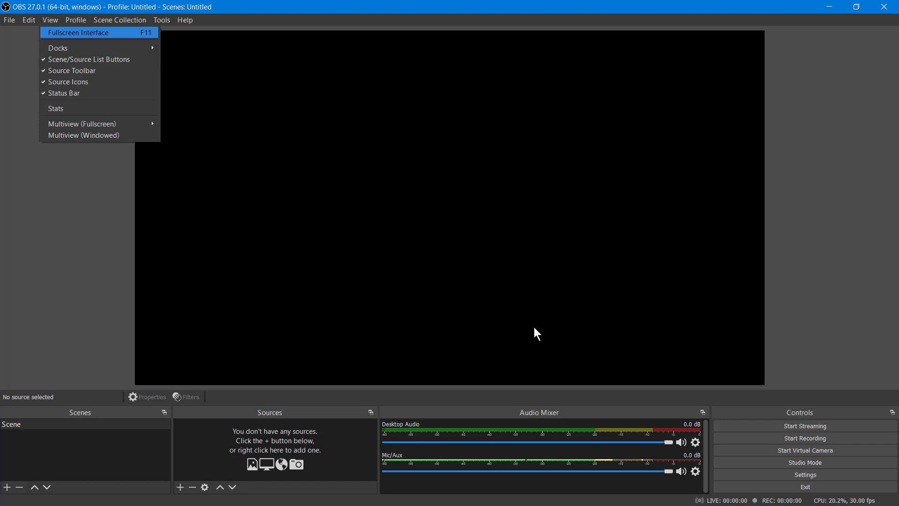
pyautogui.press('Return')
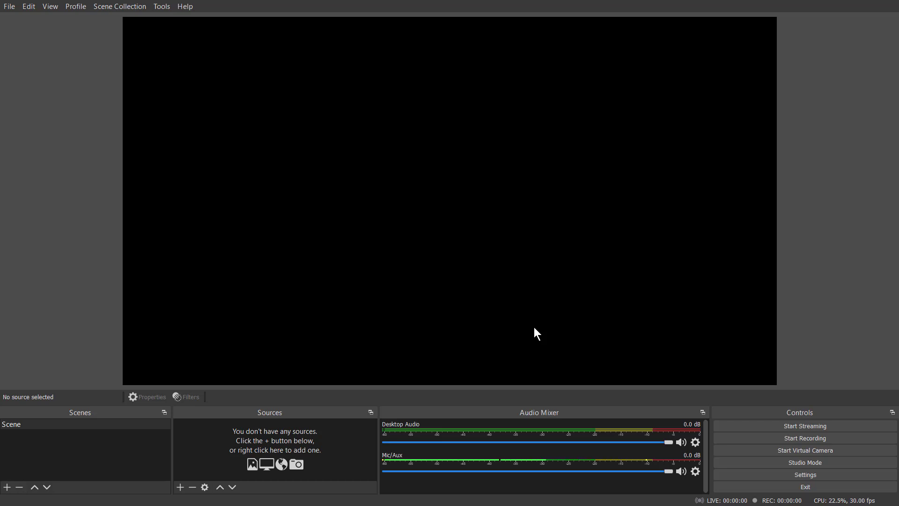
pyautogui.hotkey('alt', 'v')
pyautogui.press('Down')
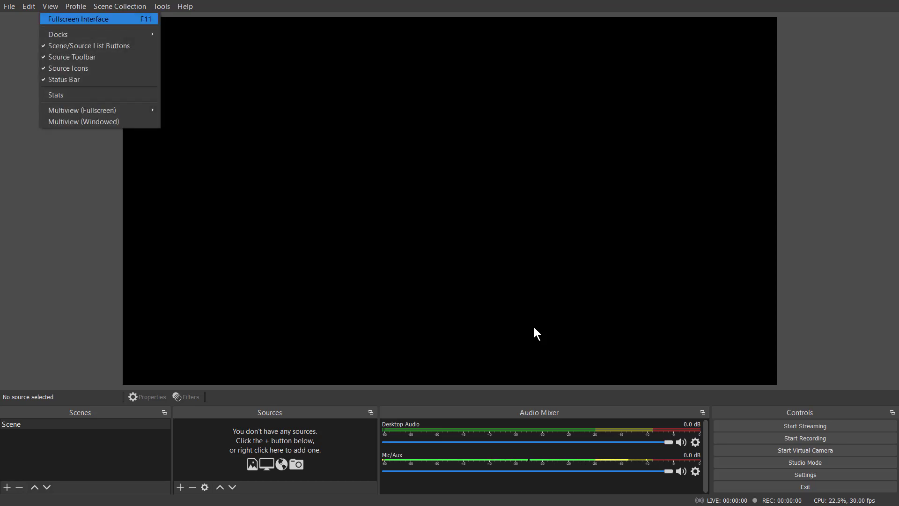
pyautogui.press('Return')
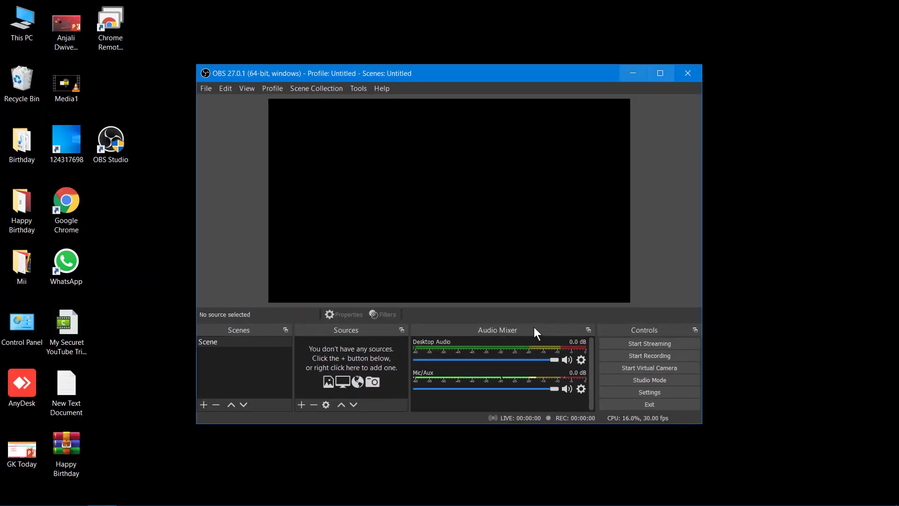
pyautogui.press('super+Up')
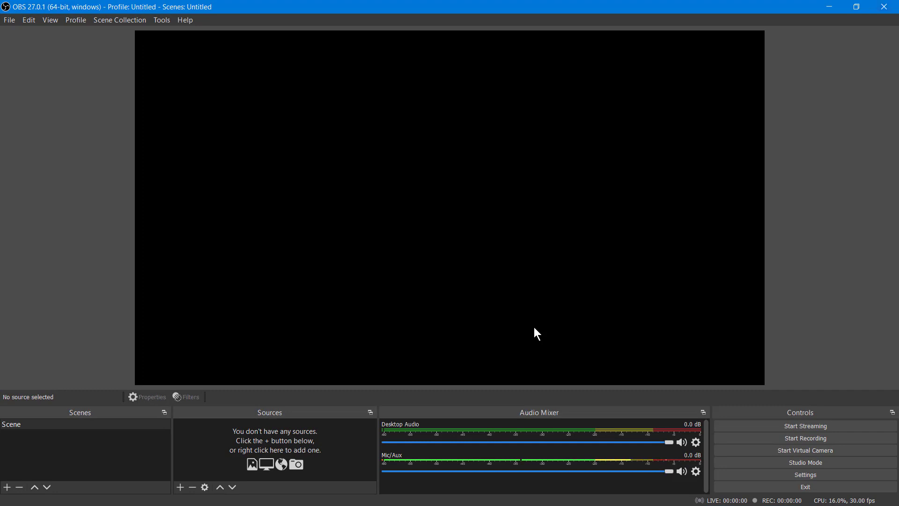
# Turn Fullscreen Interface on and off once more, and restore the maximized OBS window.
pyautogui.hotkey('alt', 'v')
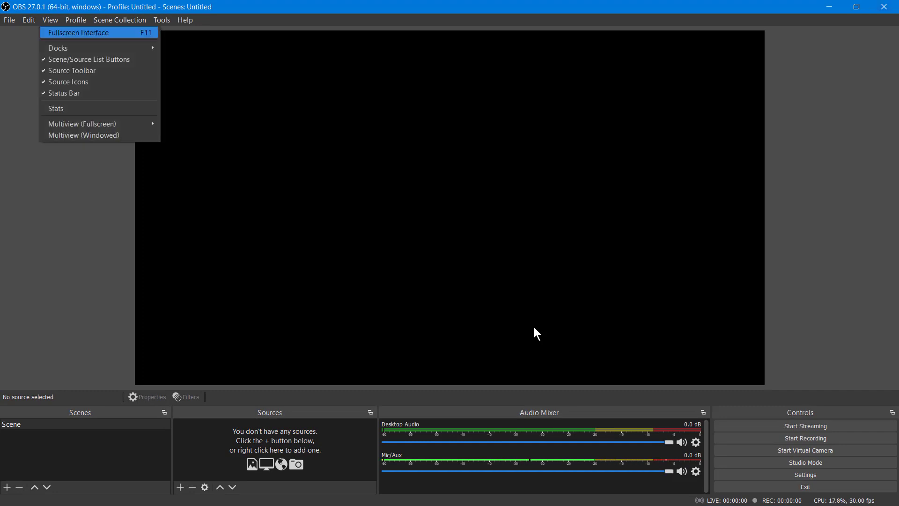
pyautogui.press('Return')
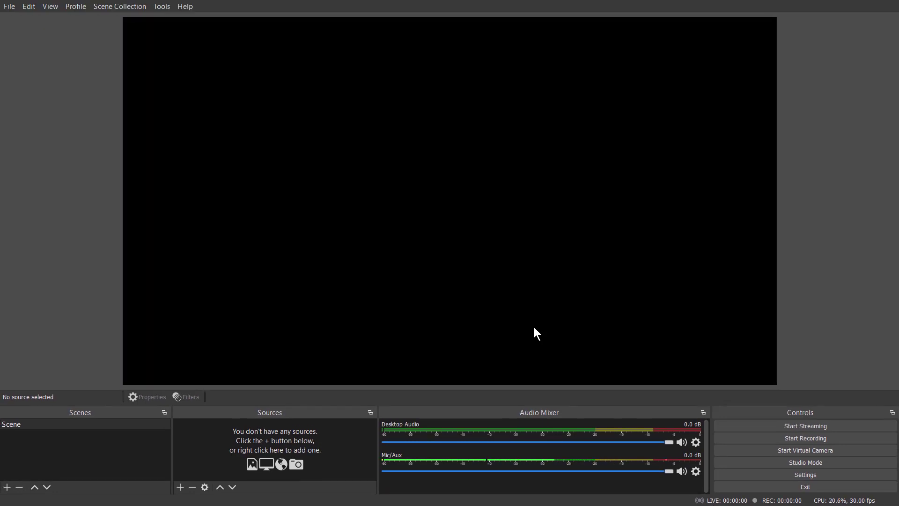
pyautogui.hotkey('alt', 'v')
pyautogui.press('Down')
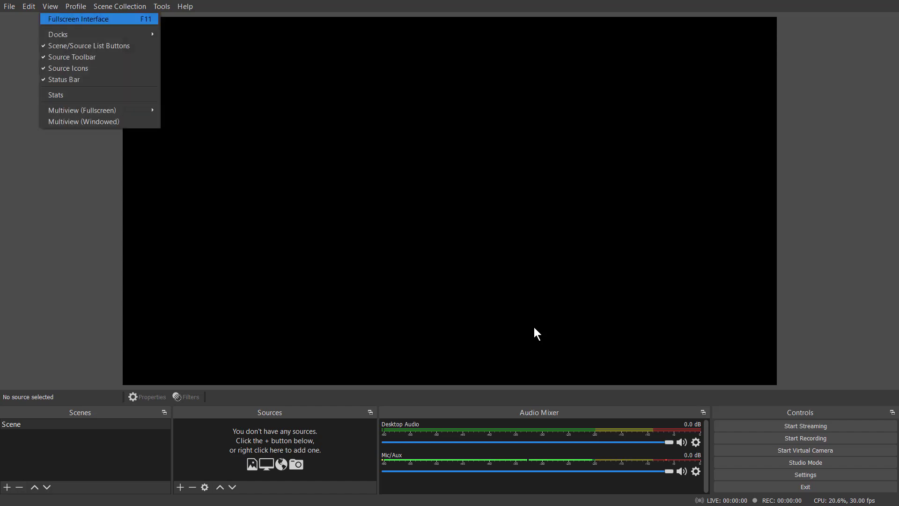
pyautogui.press('Return')
pyautogui.press('super+Up')
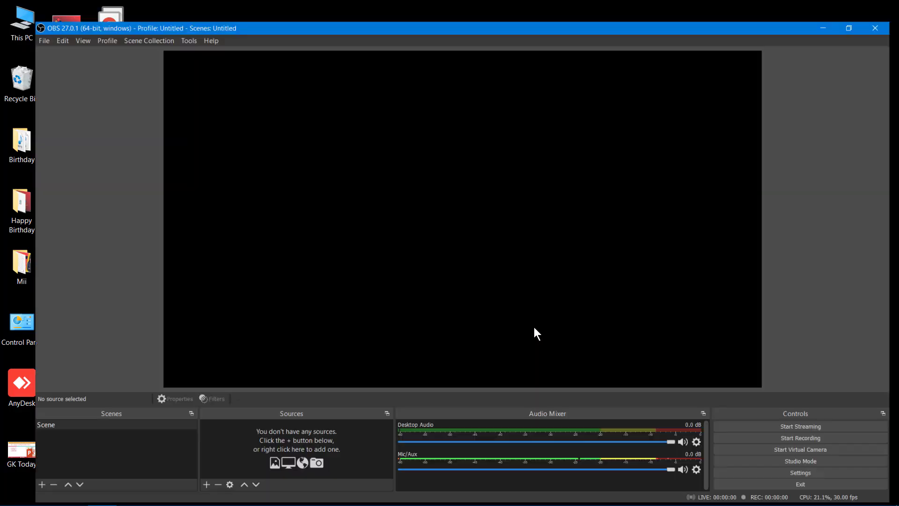
pyautogui.hotkey('alt', 'v')
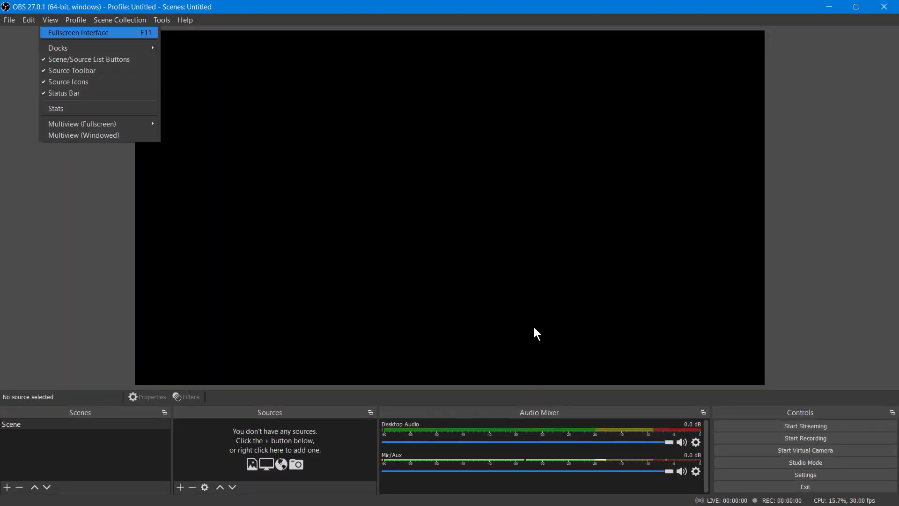
pyautogui.press('Escape')
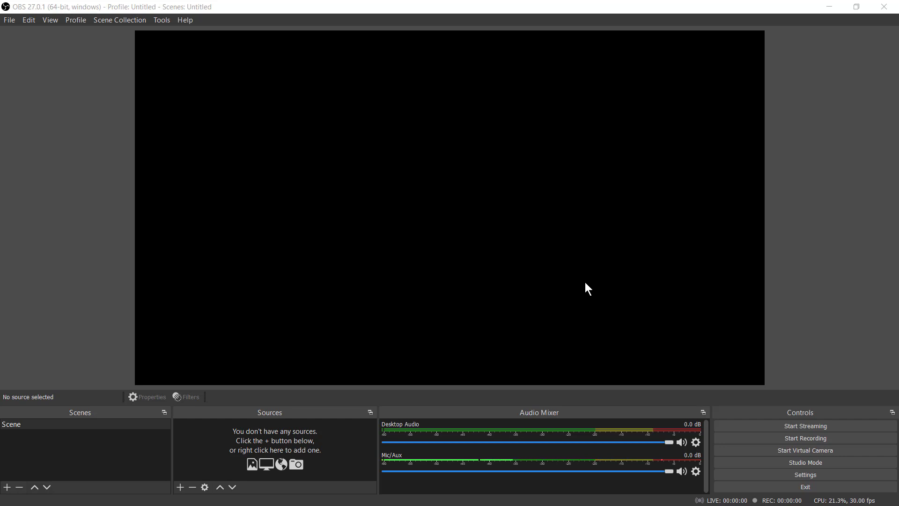
# Open the OBS settings and look through the General options for output, source snapping, projectors and system tray.
pyautogui.hotkey('ctrl', 'alt', 'd')
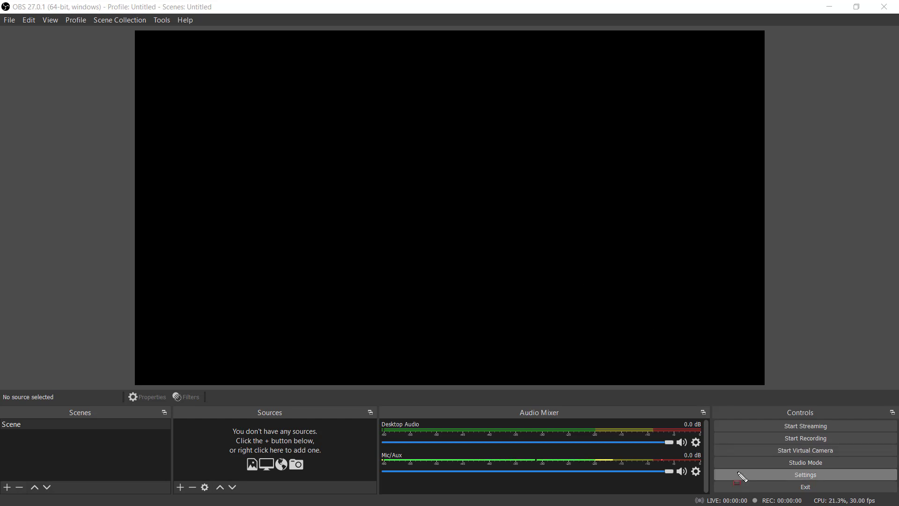
pyautogui.moveTo(737, 470); pyautogui.dragTo(838, 483)
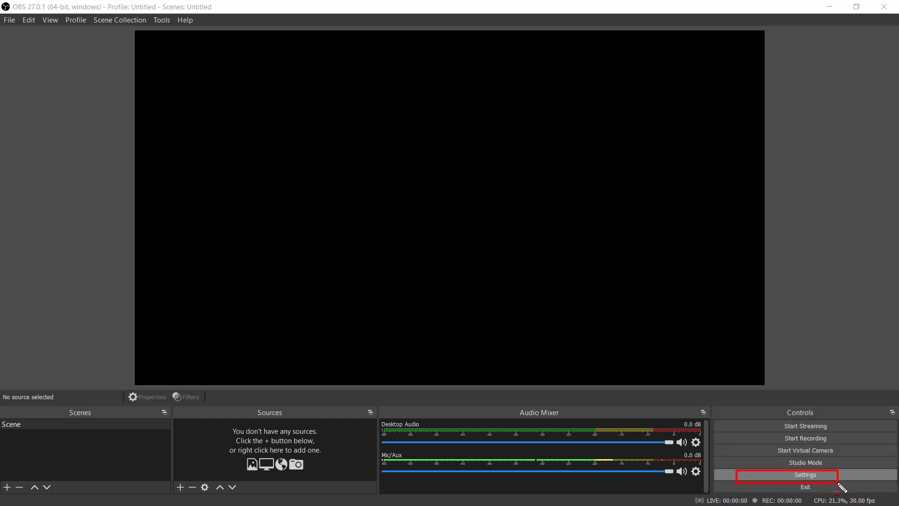
pyautogui.press('Escape')
pyautogui.click(805, 475)
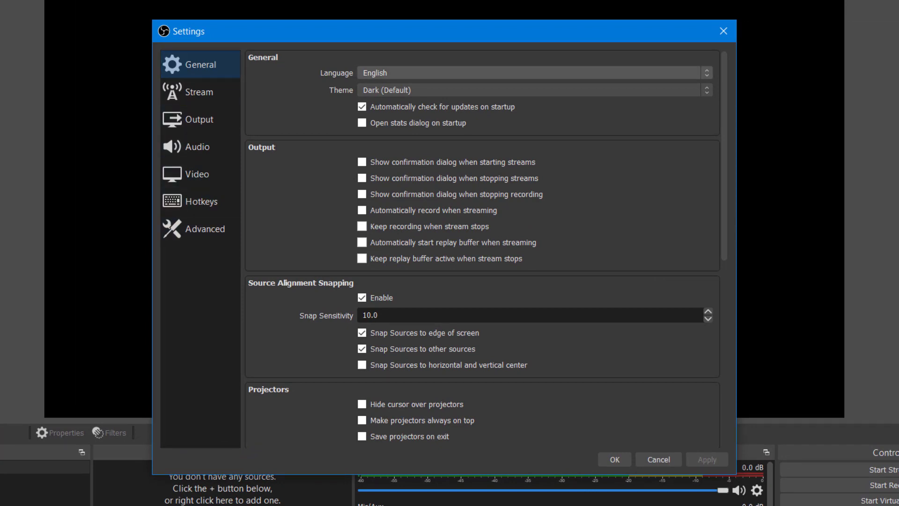
pyautogui.scroll(-3, 482, 248)
pyautogui.scroll(-3, 483, 249)
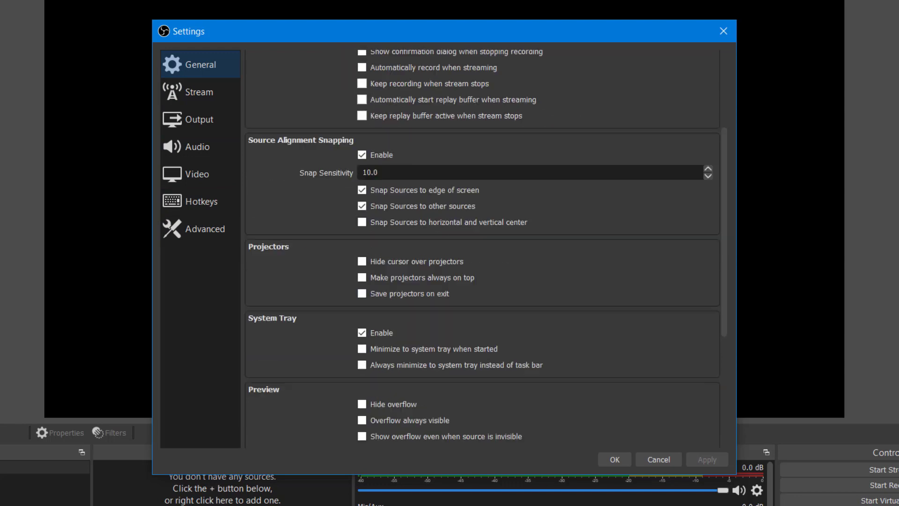
# Review the Stream settings and the Output settings, checking the output mode choices and the streaming video bitrate.
pyautogui.click(199, 92)
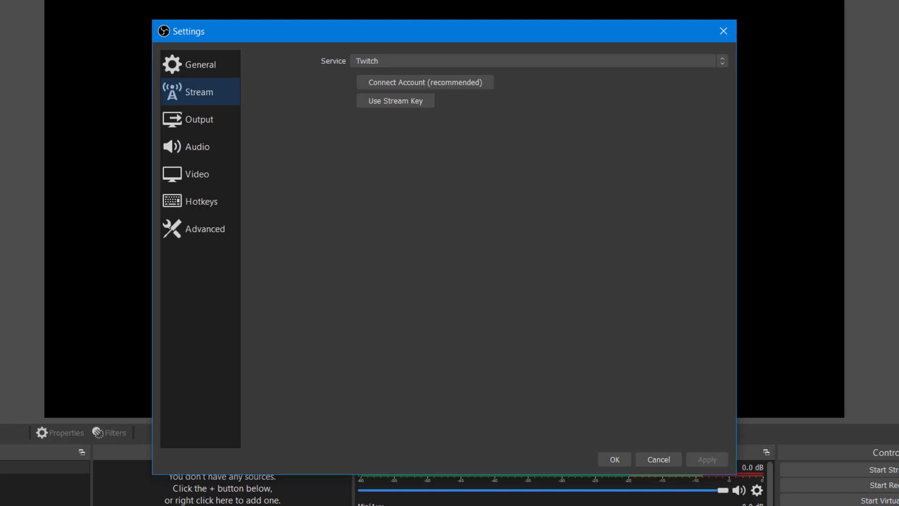
pyautogui.click(200, 119)
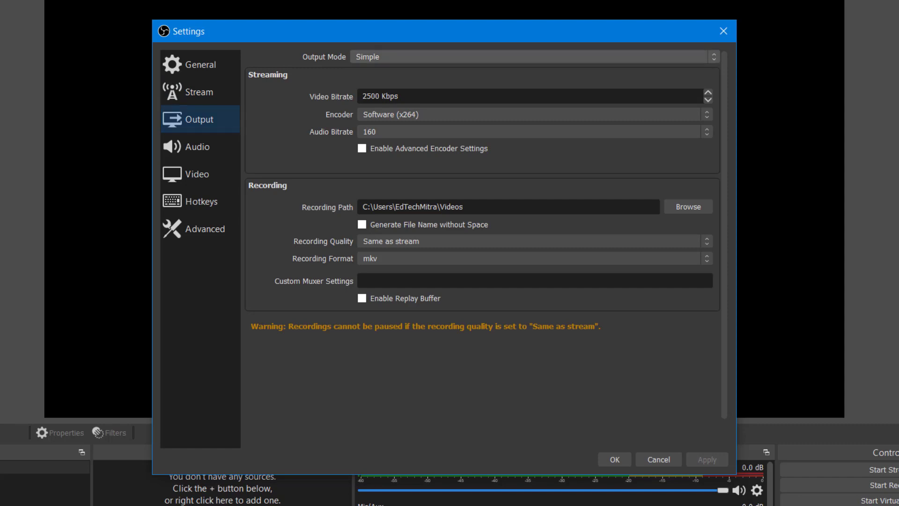
pyautogui.click(535, 57)
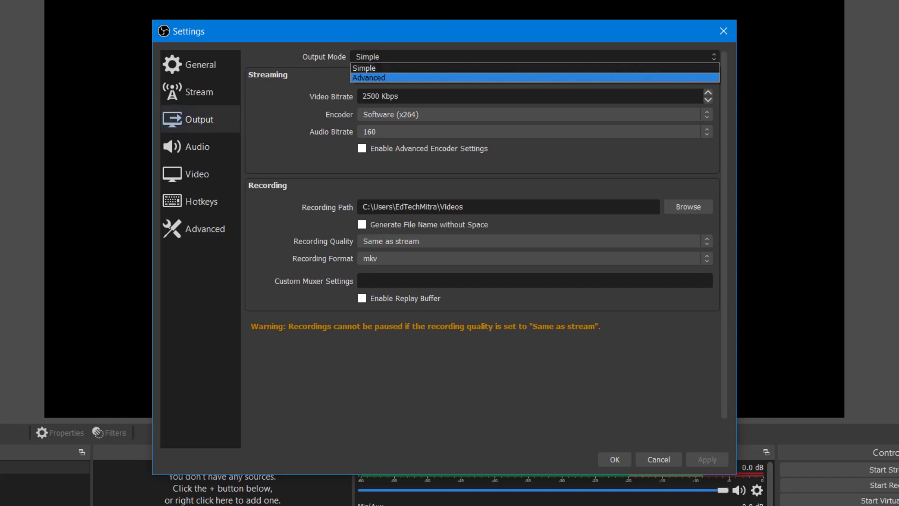
pyautogui.click(534, 77)
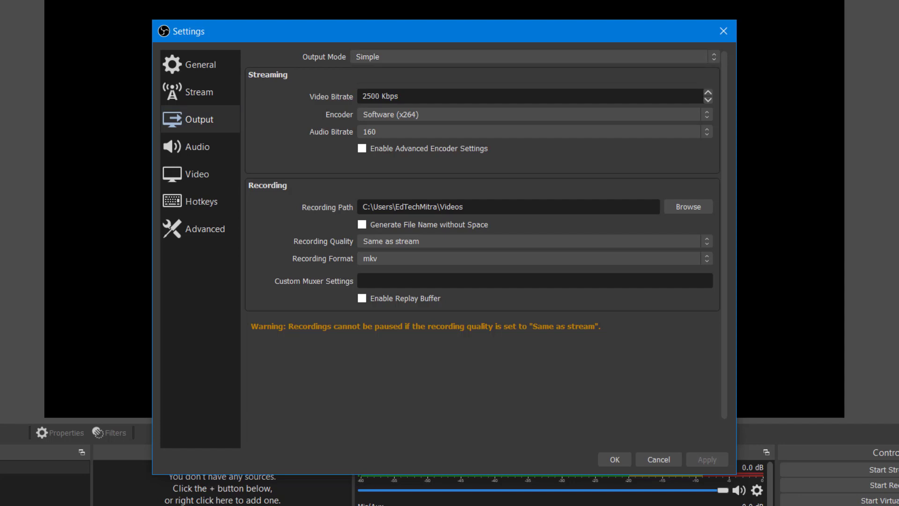
pyautogui.moveTo(307, 85); pyautogui.dragTo(414, 107)
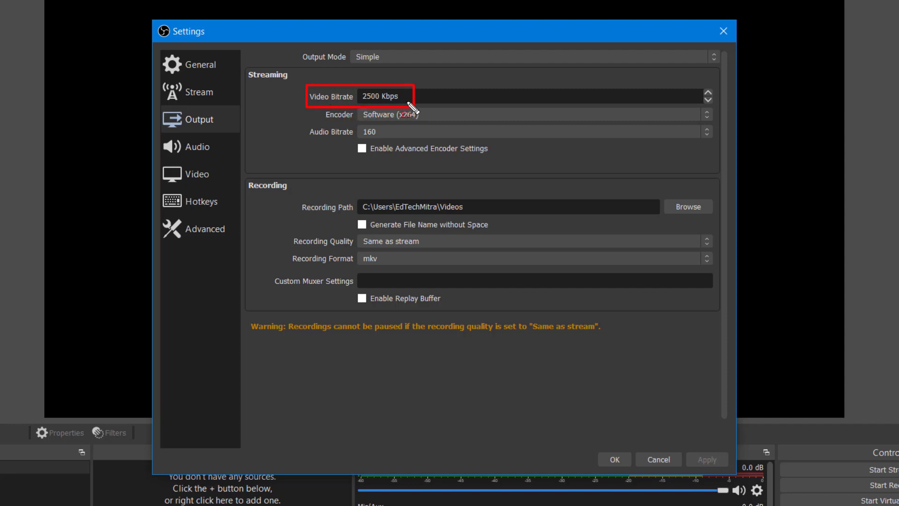
pyautogui.press('Escape')
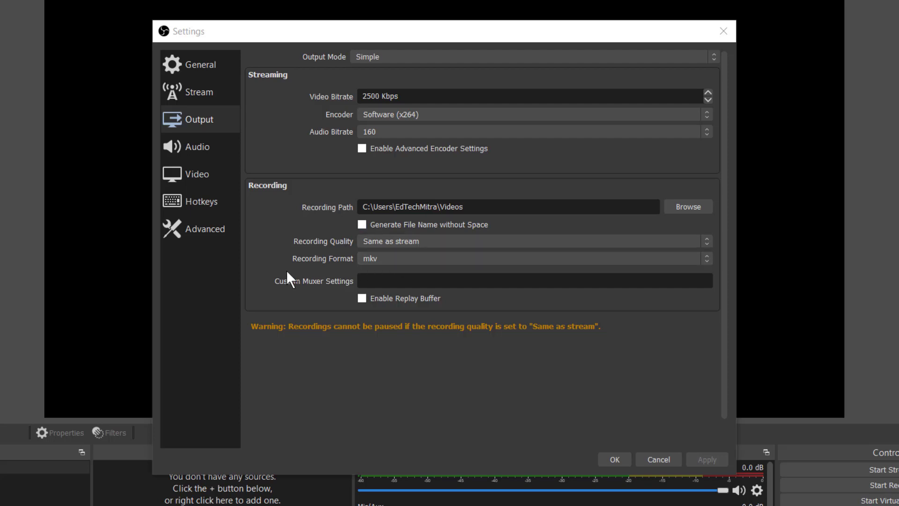
# Set the recording format to mp4 in the Output settings.
pyautogui.hotkey('ctrl', '2')
pyautogui.moveTo(273, 243)
pyautogui.mouseDown()
pyautogui.moveTo(376, 273)
pyautogui.moveTo(721, 271)
pyautogui.mouseUp()
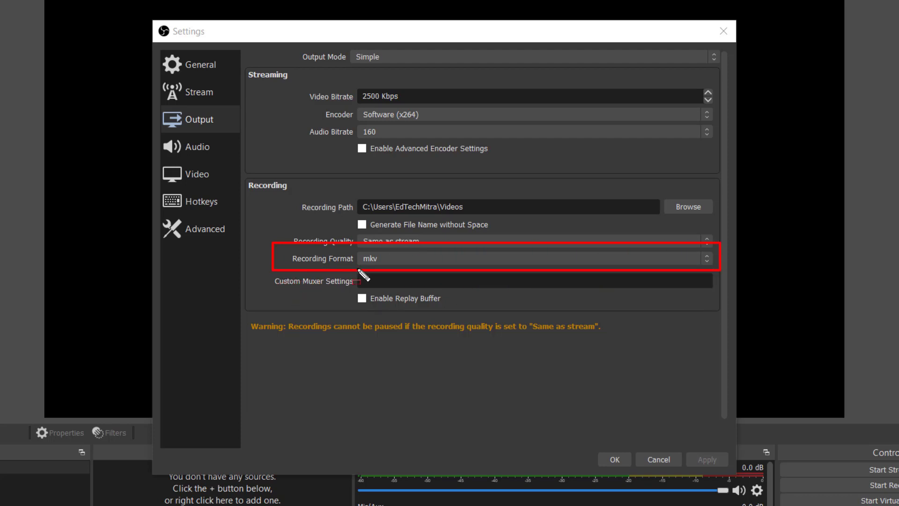
pyautogui.press('Escape')
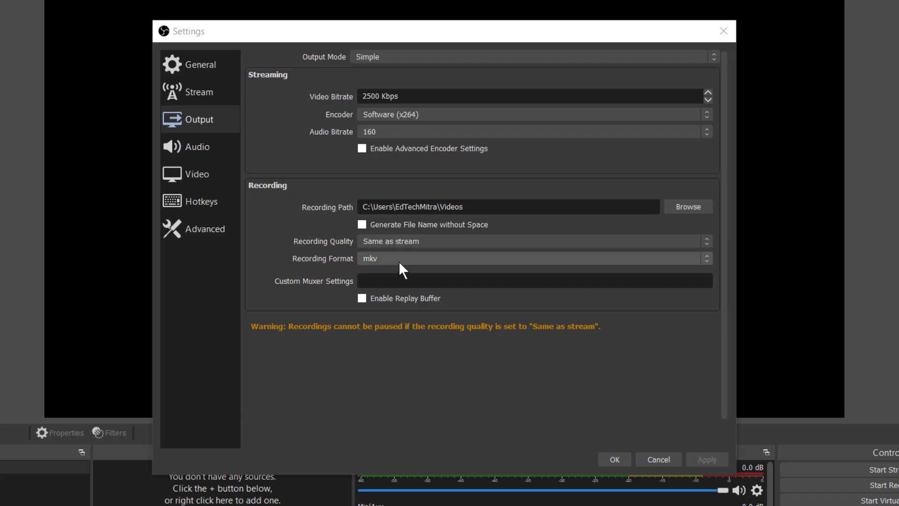
pyautogui.click(400, 261)
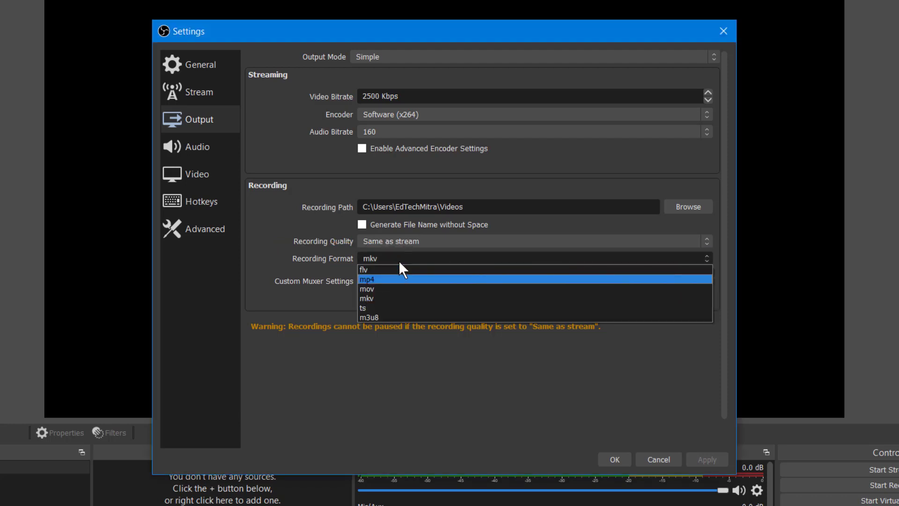
pyautogui.press('Return')
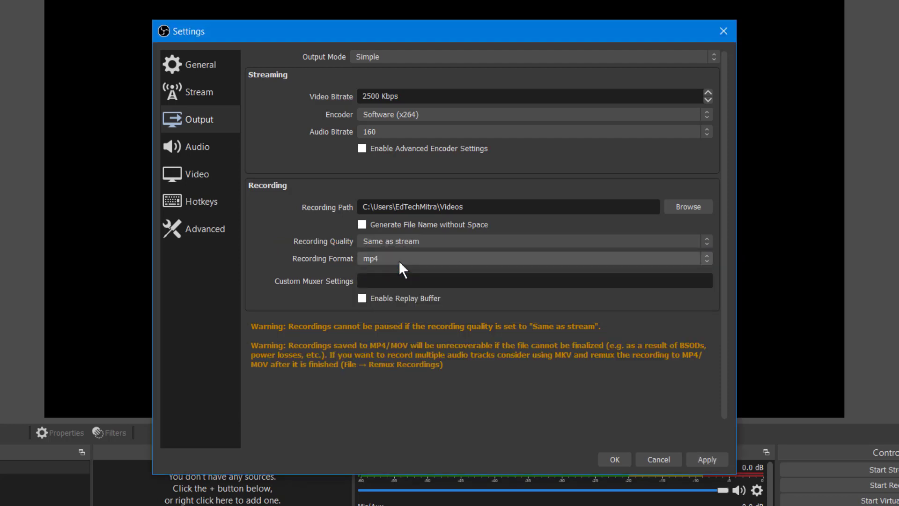
# Set Desktop Audio to Disabled under the global audio devices in the Audio settings.
pyautogui.scroll(-2, 400, 263)
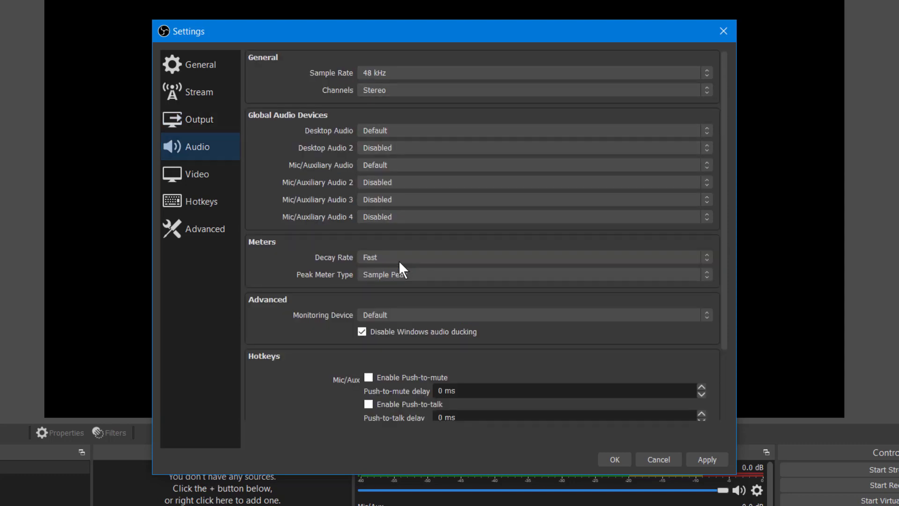
pyautogui.press('space')
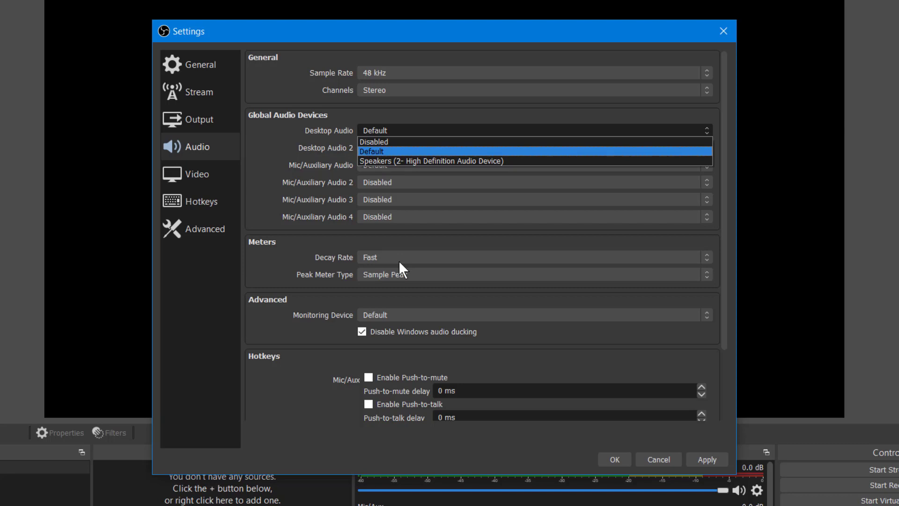
pyautogui.press('Up')
pyautogui.press('Return')
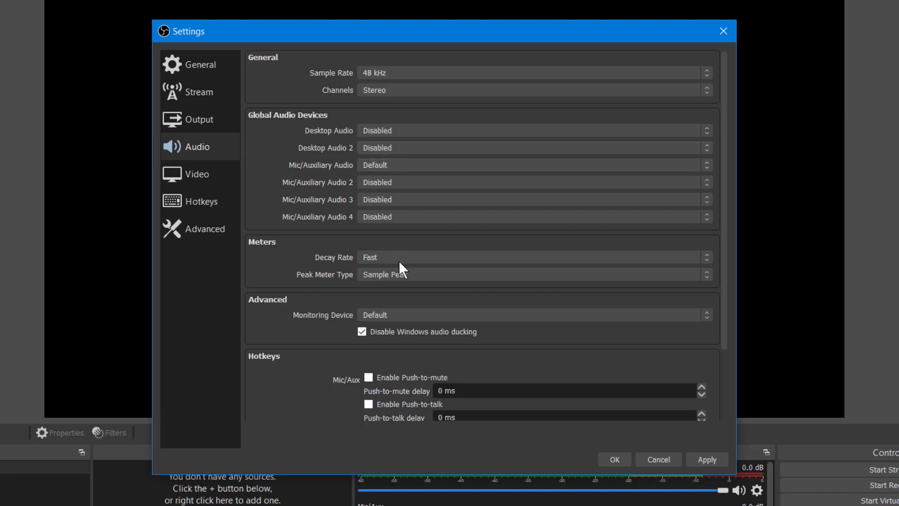
# Go through the remaining Audio settings for the auxiliary devices, meters and monitoring device.
pyautogui.press('Tab')
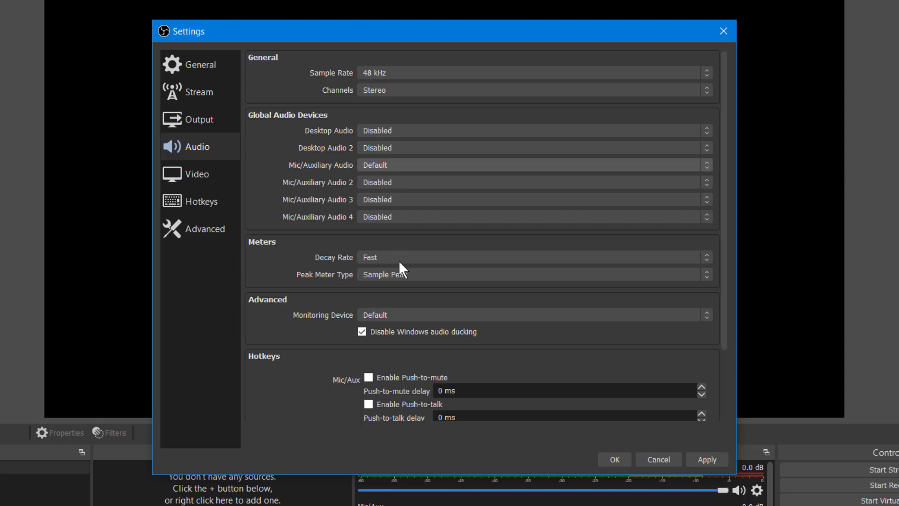
pyautogui.press('Tab')
pyautogui.press('Tab')
pyautogui.press('Tab')
pyautogui.press('Tab')
pyautogui.press('Tab')
pyautogui.press('Tab')
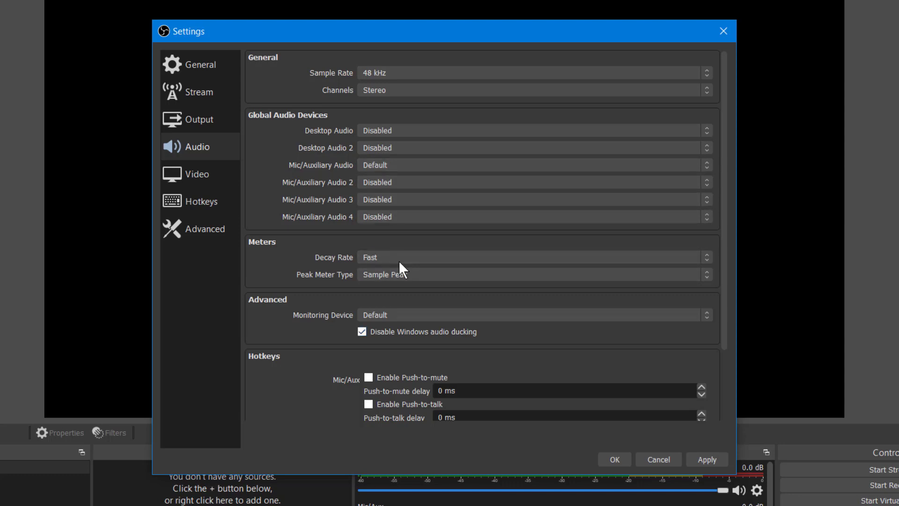
# Open the Video settings and choose 1920x1080 as the base (canvas) resolution.
pyautogui.press('Tab')
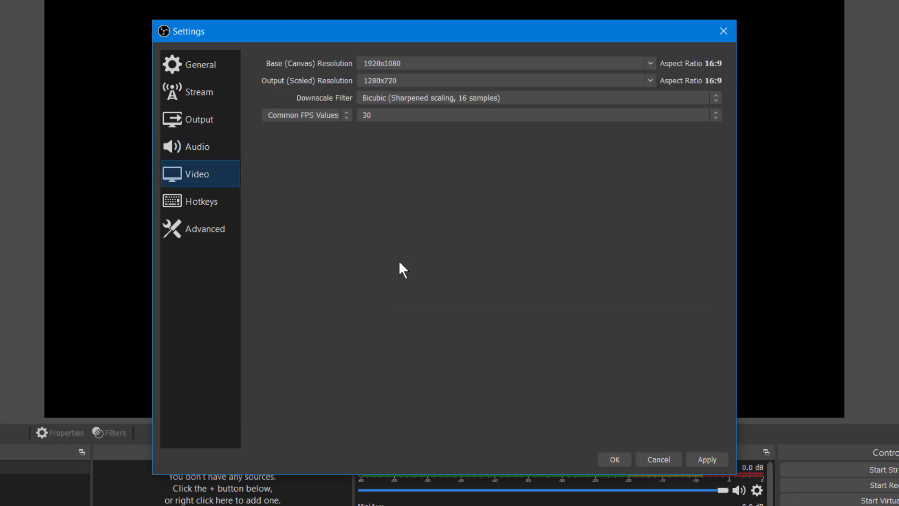
pyautogui.press('Tab')
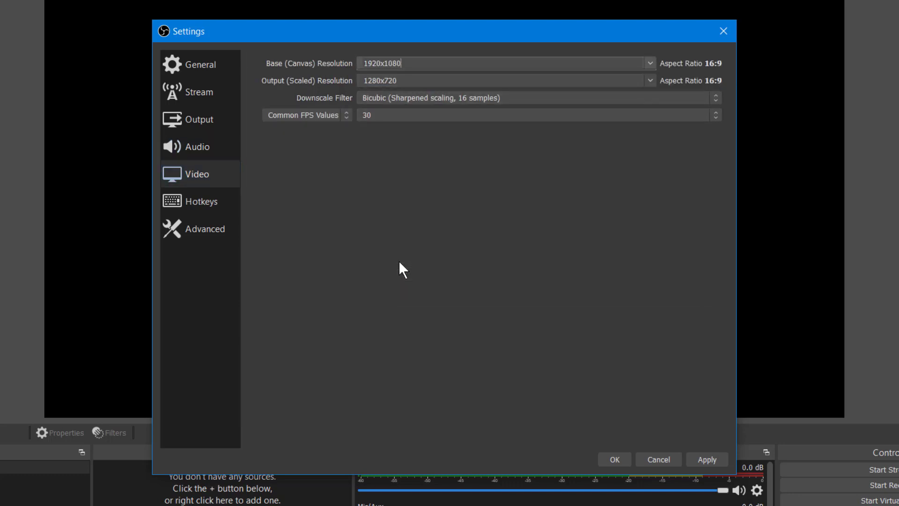
pyautogui.hotkey('alt', 'Down')
pyautogui.press('Down')
pyautogui.press('Up')
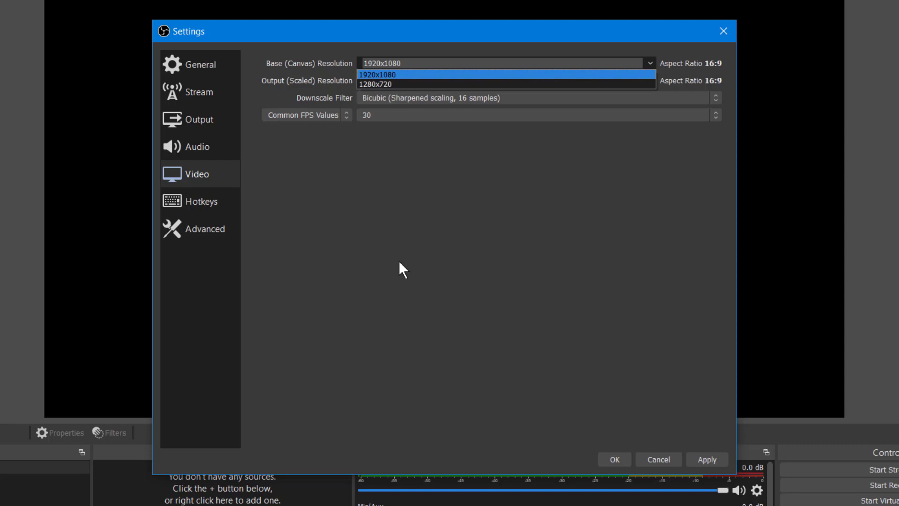
pyautogui.press('Return')
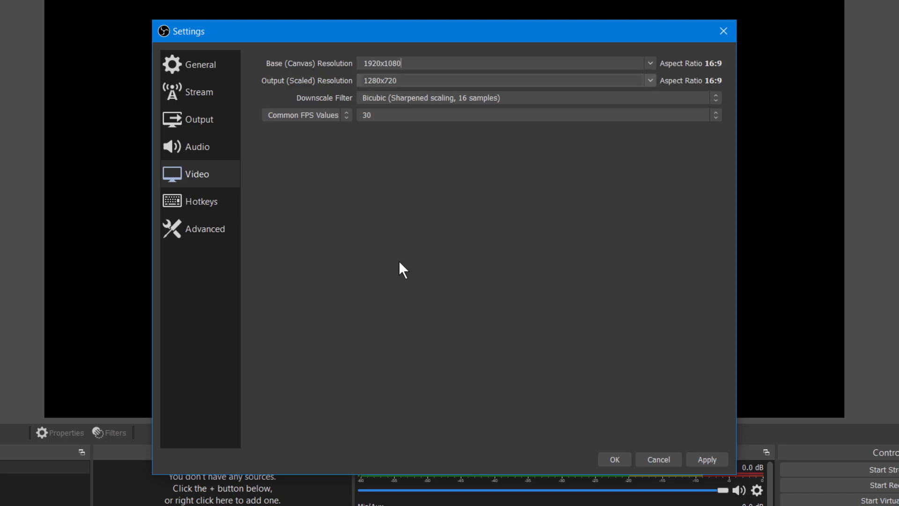
# Set the output (scaled) resolution to 1920x1080.
pyautogui.press('Tab')
pyautogui.hotkey('alt', 'Down')
pyautogui.press('Up')
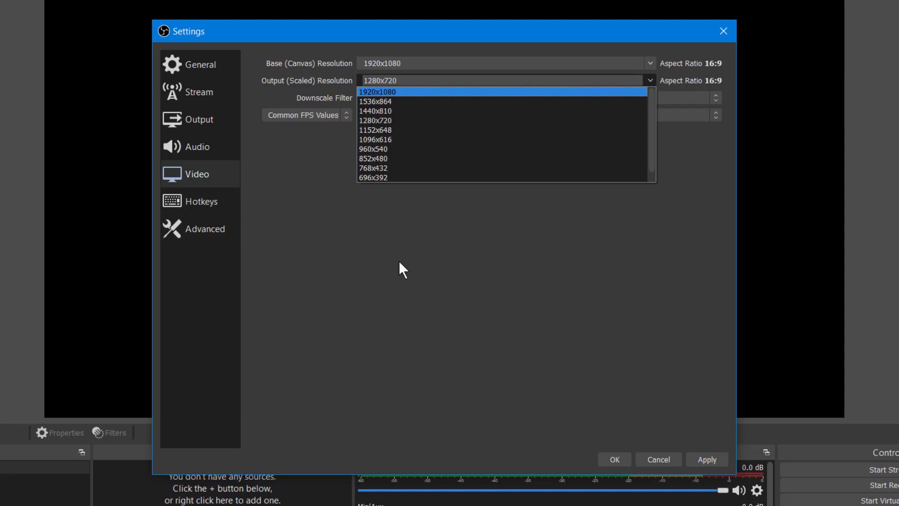
pyautogui.press('Return')
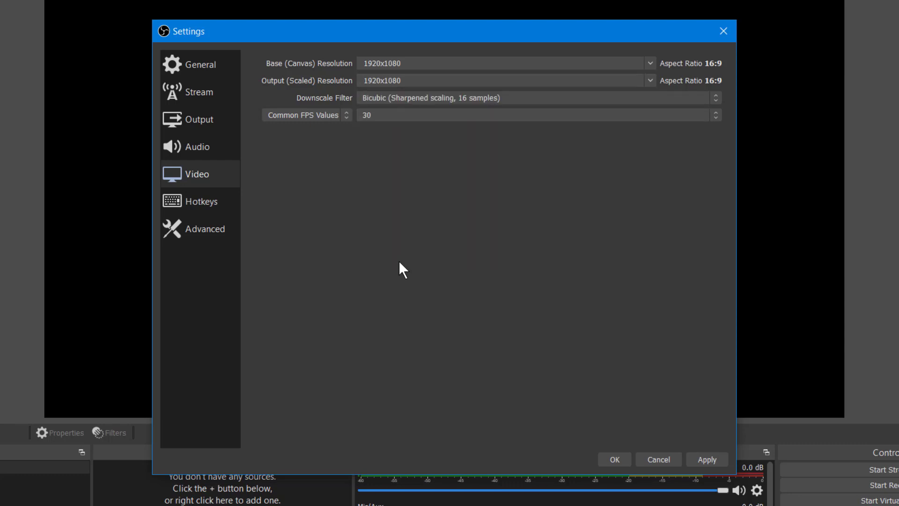
# Examine the frame rate type choices in the Video settings, including Integer and Fractional FPS Value, without changing the selection.
pyautogui.press('Tab')
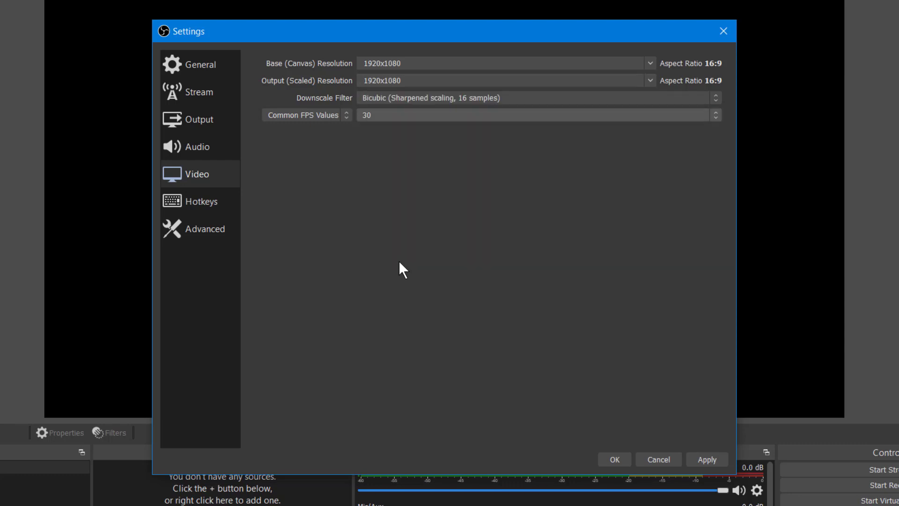
pyautogui.hotkey('shift', 'Tab')
pyautogui.hotkey('shift', 'Tab')
pyautogui.hotkey('shift', 'Tab')
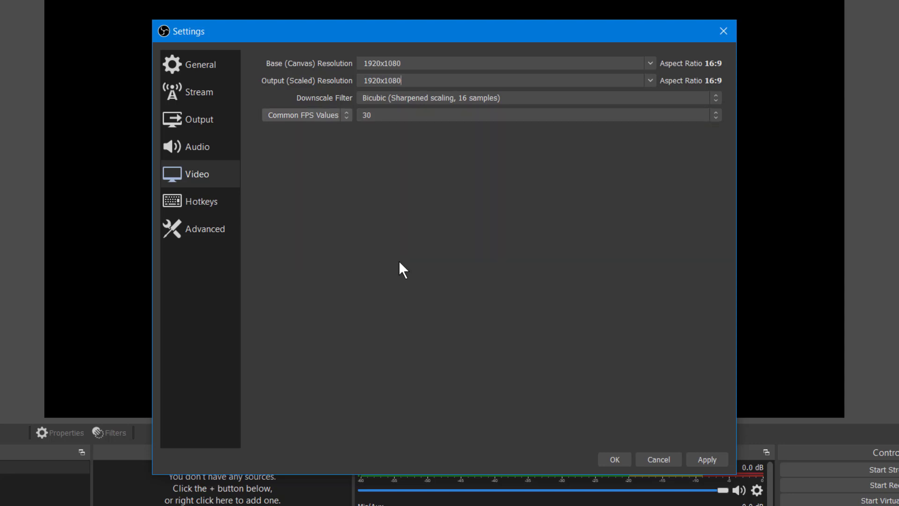
pyautogui.press('Tab')
pyautogui.press('space')
pyautogui.press('Down')
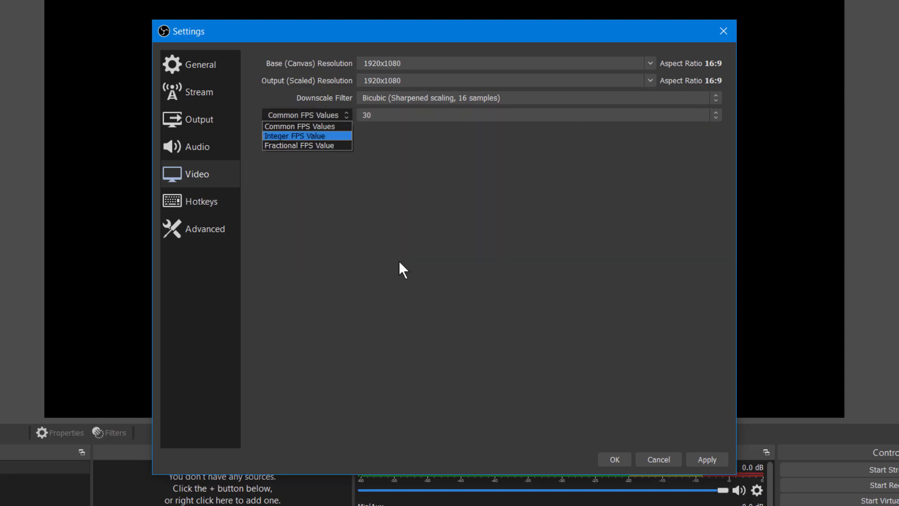
pyautogui.press('Up')
pyautogui.press('Down')
pyautogui.press('Down')
pyautogui.press('Escape')
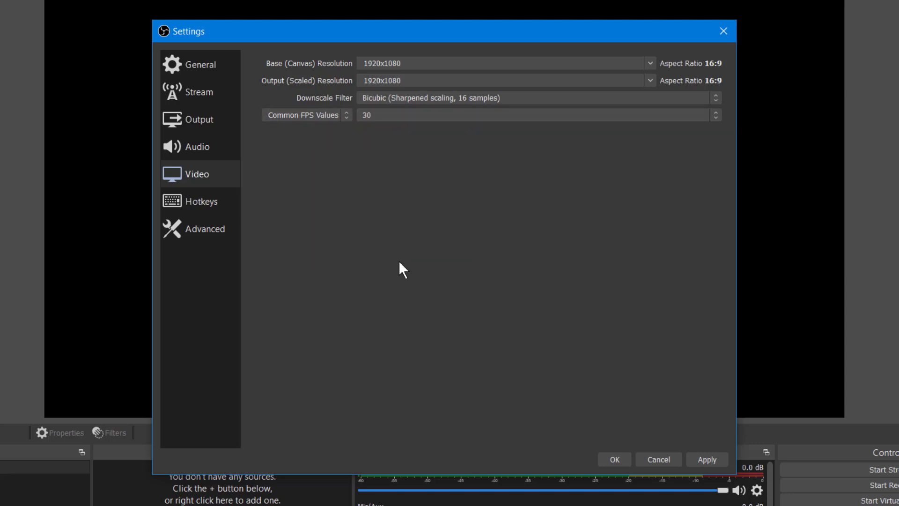
# In the Hotkeys settings, assign Shift + 1 to Start Recording and Shift + 2 to Stop Recording.
pyautogui.press('Up')
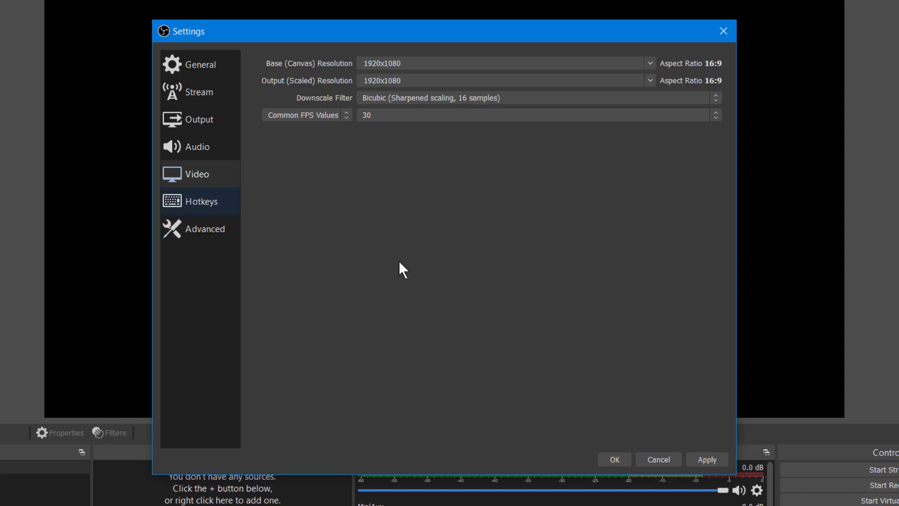
pyautogui.press('space')
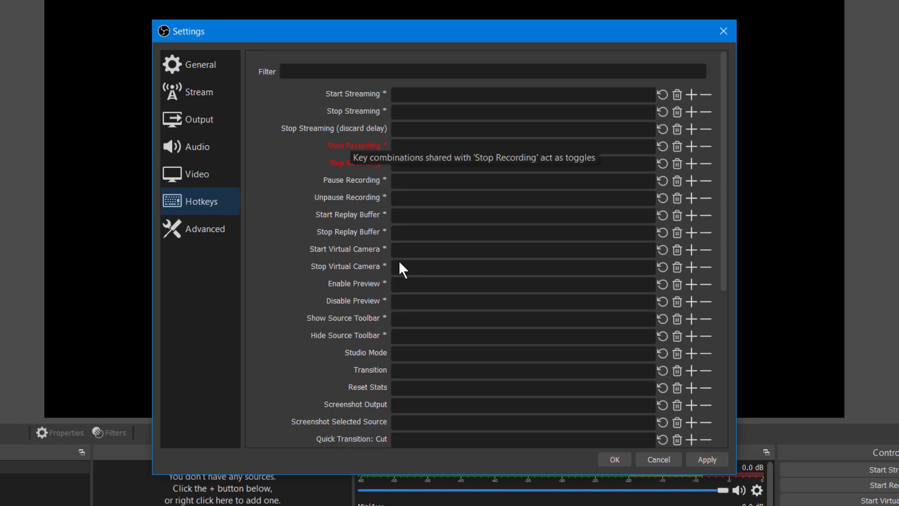
pyautogui.moveTo(314, 137)
pyautogui.mouseDown()
pyautogui.moveTo(399, 156)
pyautogui.moveTo(395, 175)
pyautogui.mouseUp()
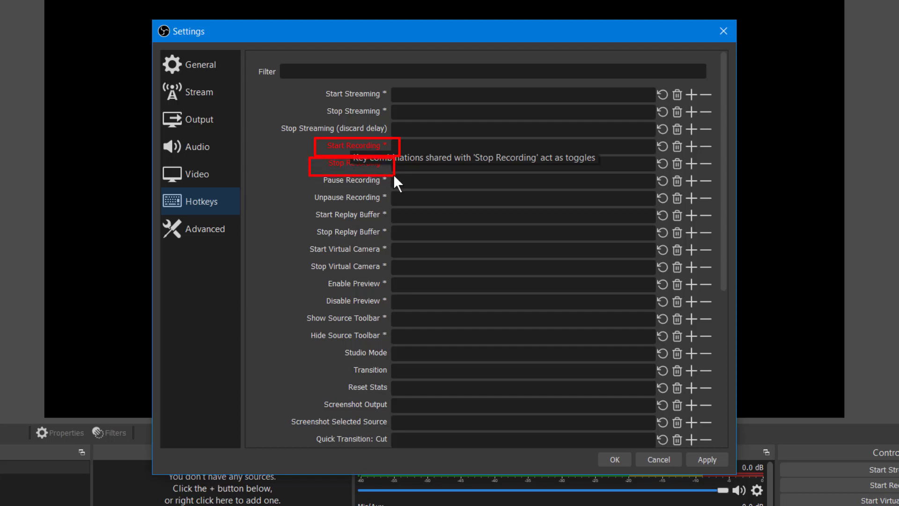
pyautogui.press('Escape')
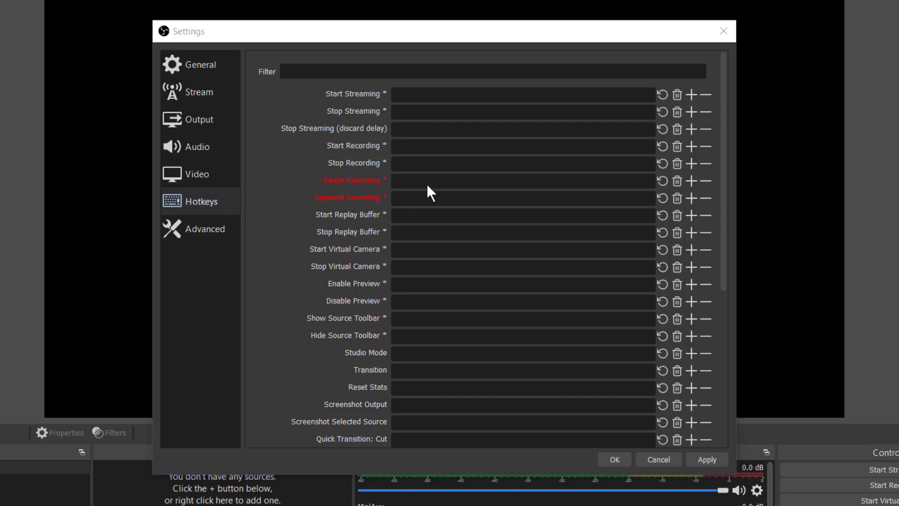
pyautogui.click(409, 149)
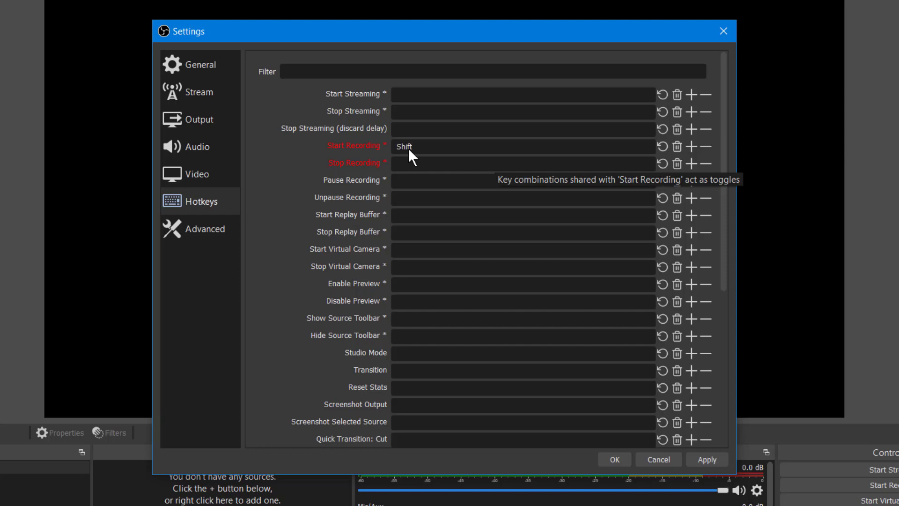
pyautogui.hotkey('shift', '1')
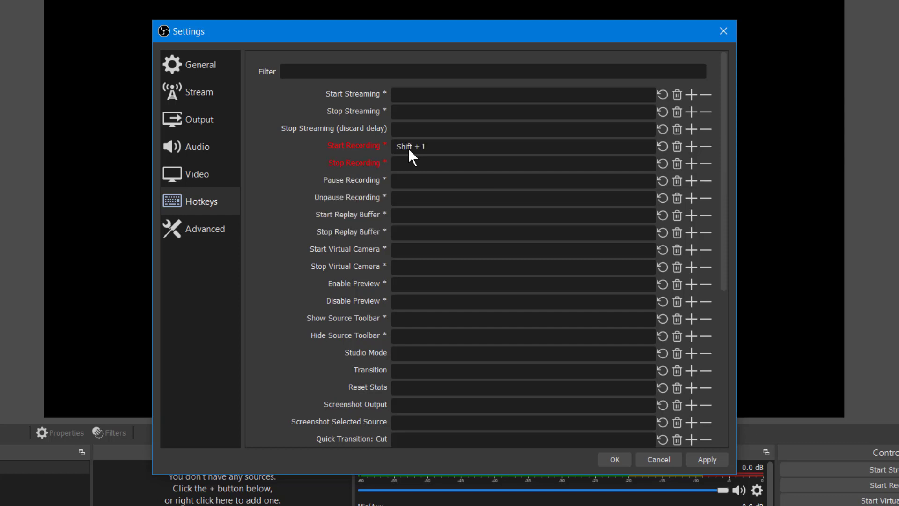
pyautogui.press('Tab')
pyautogui.hotkey('shift', '2')
pyautogui.scroll(-1, 409, 148)
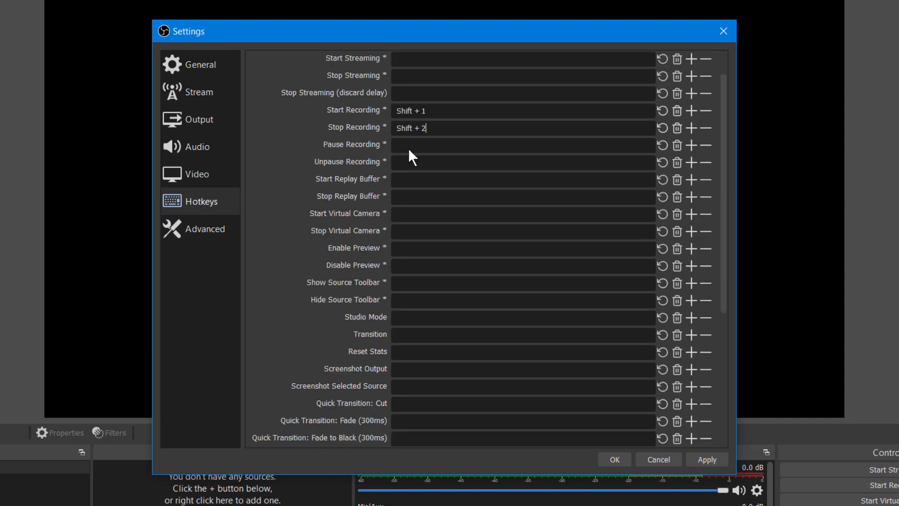
pyautogui.scroll(1, 408, 148)
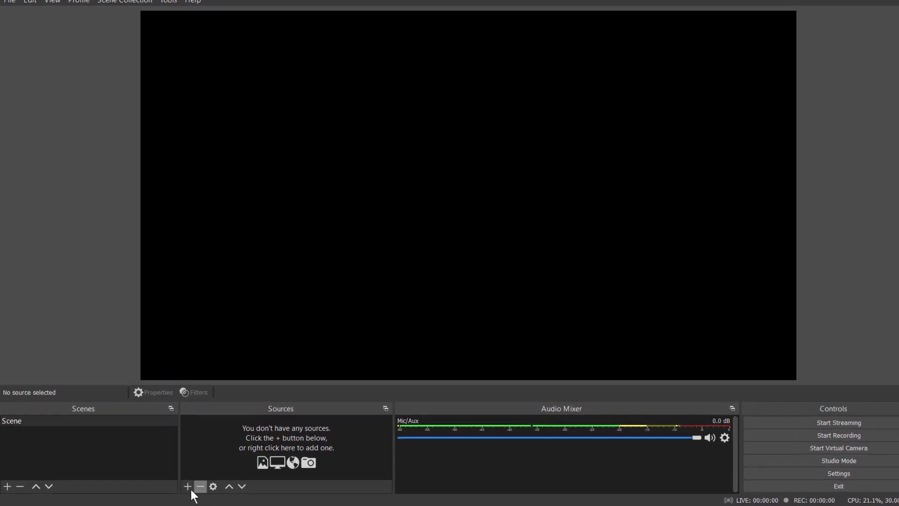
# Add a new Display Capture source with its default name, capturing Display 1 with the default properties.
pyautogui.click(188, 486)
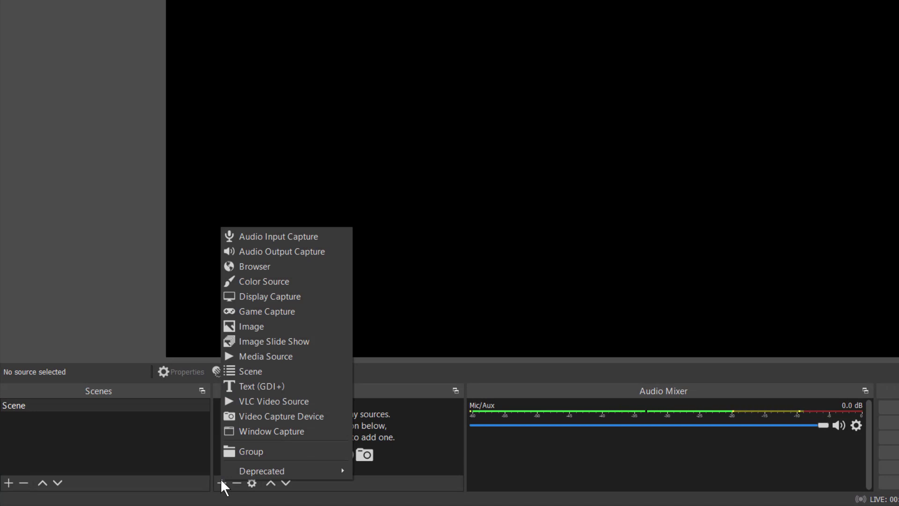
pyautogui.press('Up')
pyautogui.press('Up')
pyautogui.press('Up')
pyautogui.press('Up')
pyautogui.press('Up')
pyautogui.press('Up')
pyautogui.press('Up')
pyautogui.press('Up')
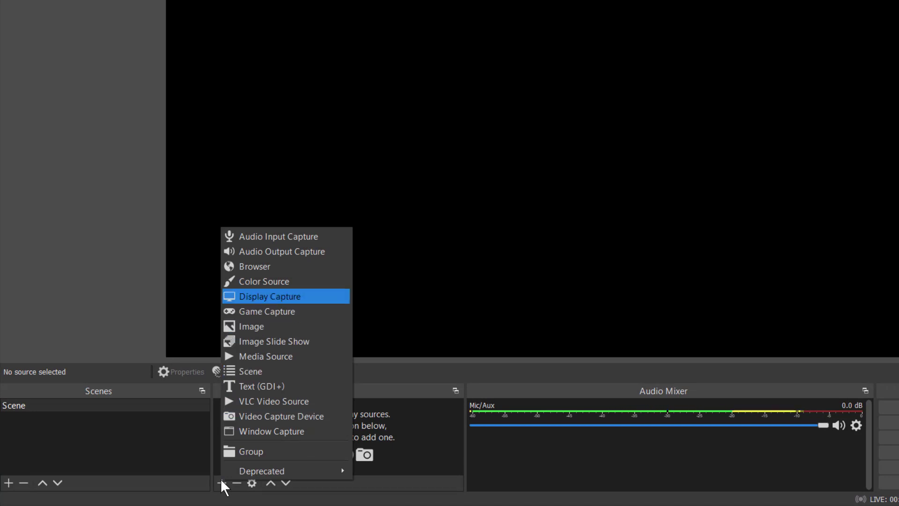
pyautogui.press('Return')
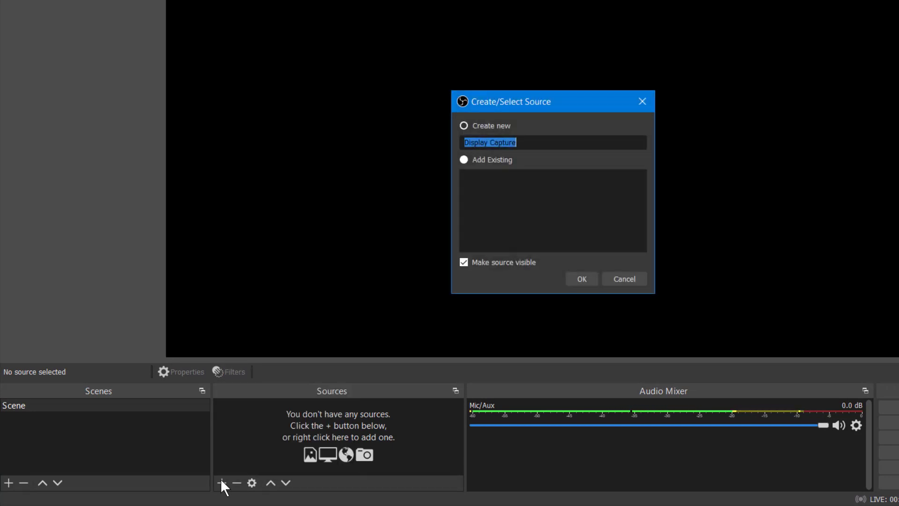
pyautogui.press('Return')
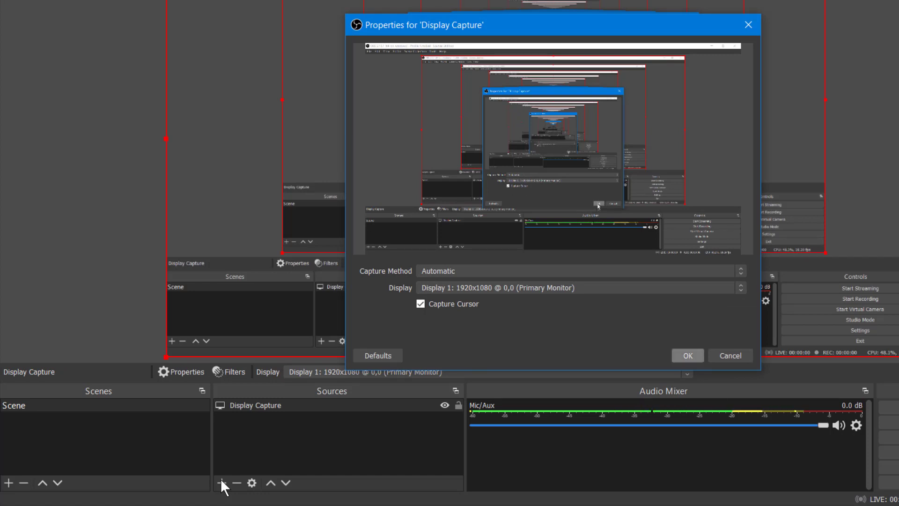
pyautogui.click(688, 355)
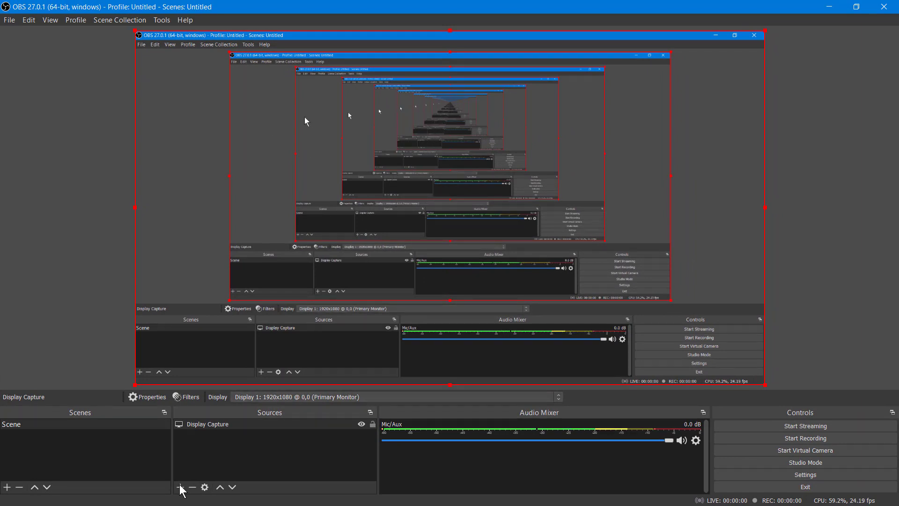
# Transform the Display Capture source in the preview with Fit to screen.
pyautogui.rightClick(244, 125)
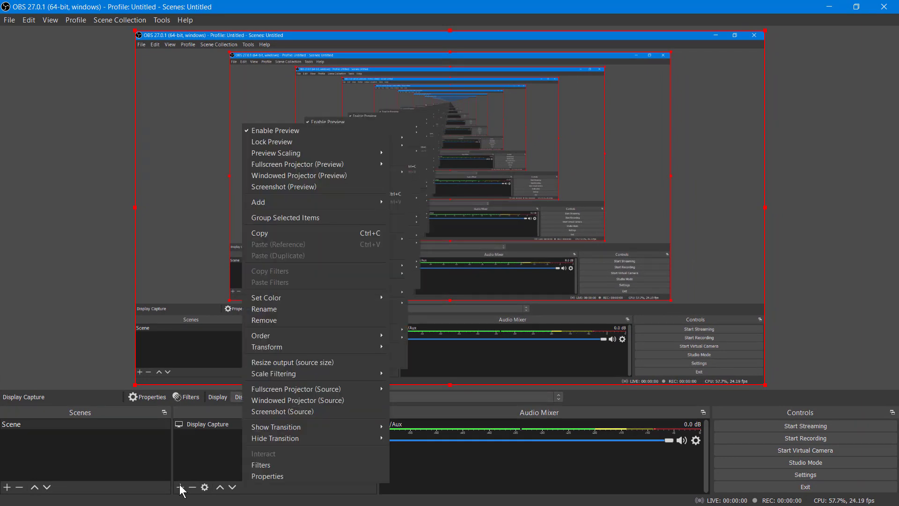
pyautogui.moveTo(281, 347)
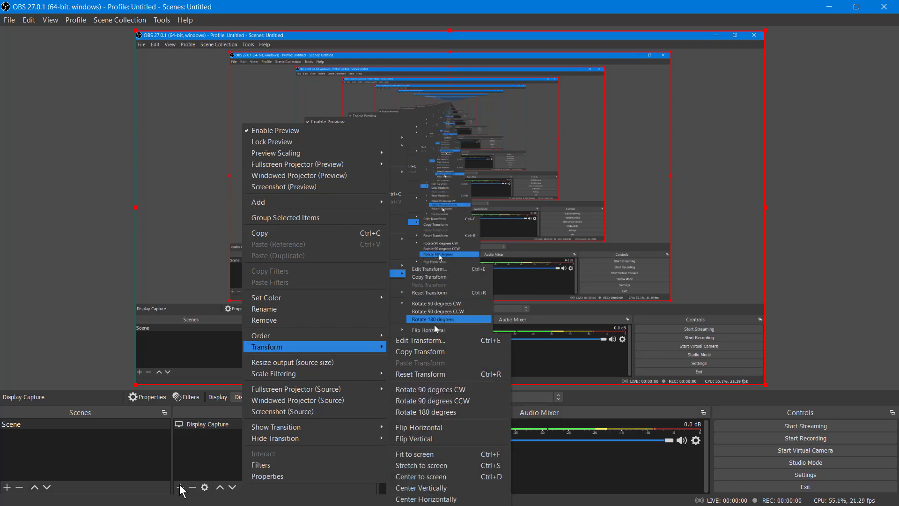
pyautogui.press('Down')
pyautogui.press('Down')
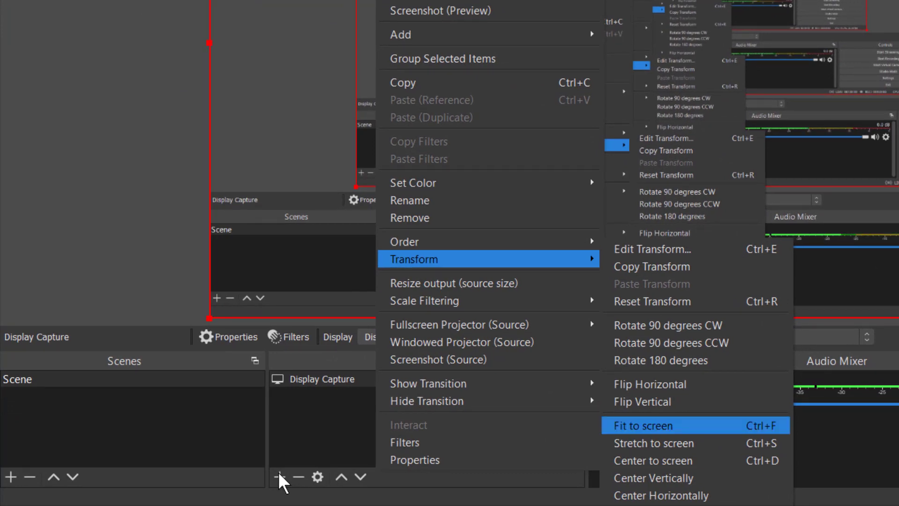
pyautogui.press('Return')
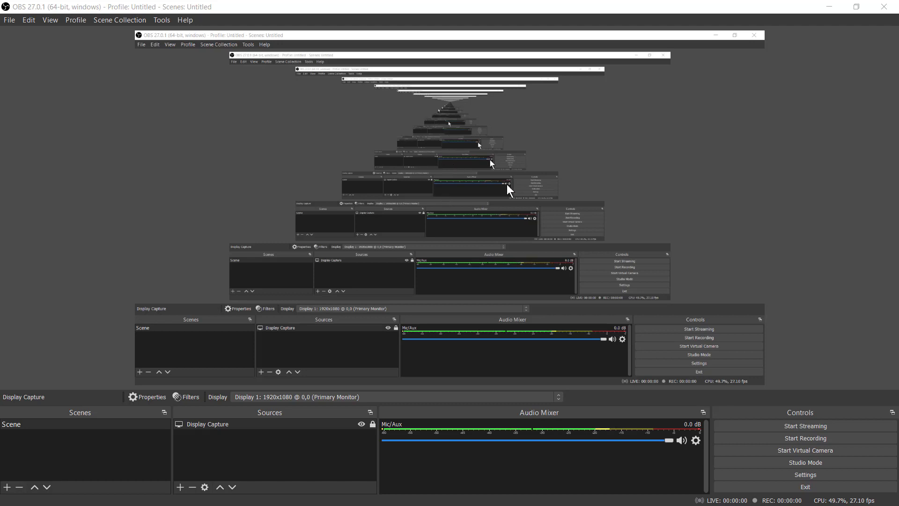
# Minimize the OBS window and open the context options of the Windows speaker volume control.
pyautogui.click(832, 7)
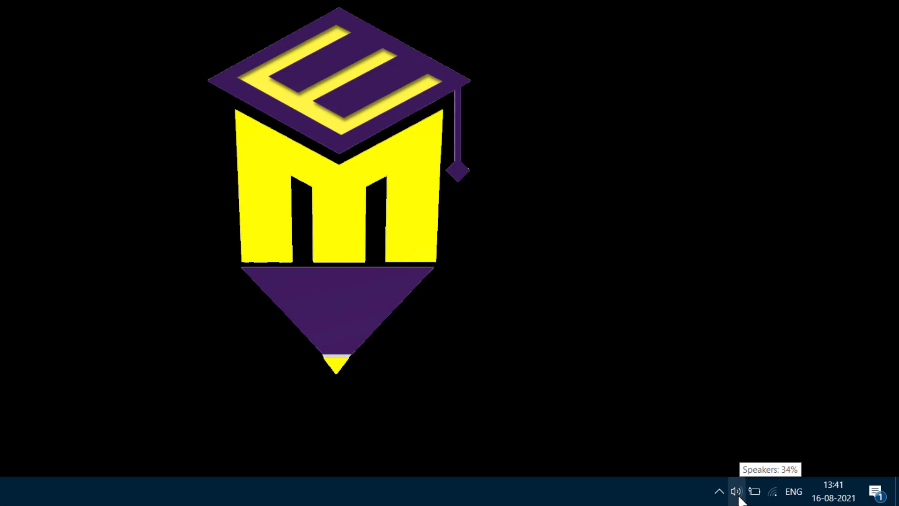
pyautogui.rightClick(737, 492)
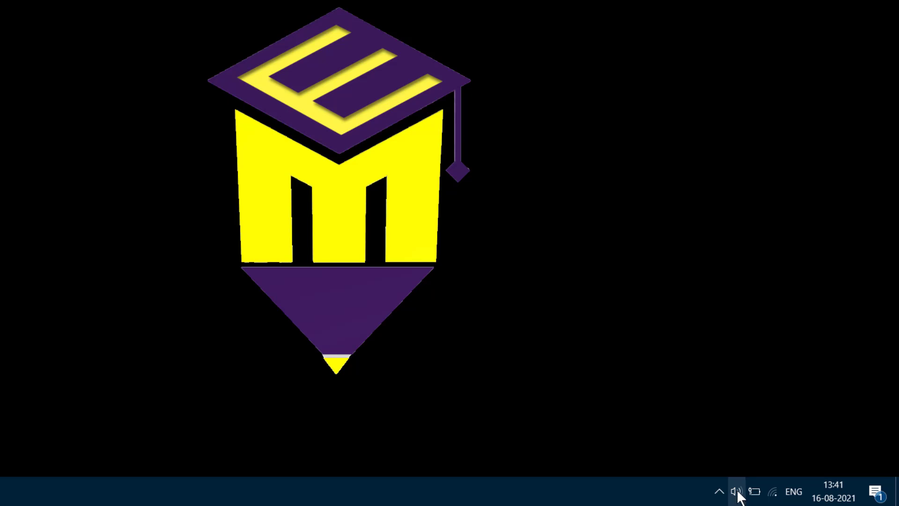
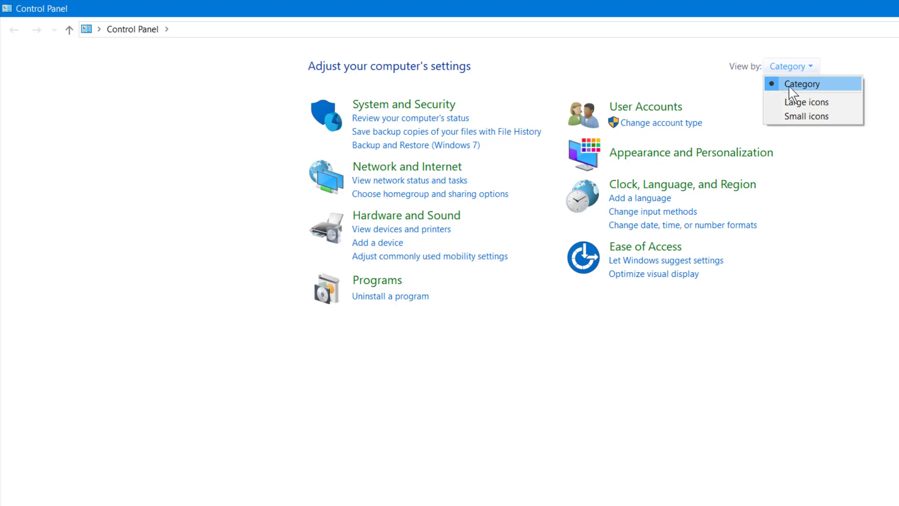
# Switch the Control Panel from the category view to the small icons view.
pyautogui.click(826, 86)
pyautogui.click(815, 71)
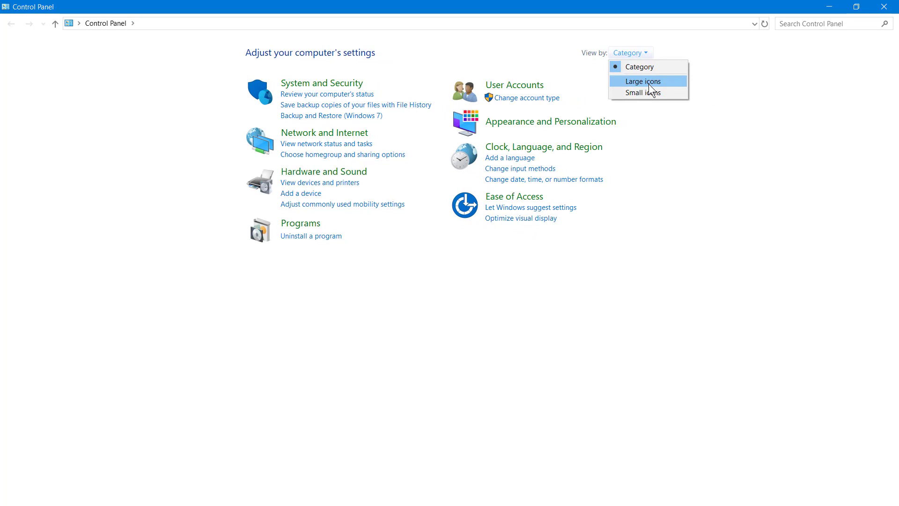
pyautogui.click(649, 82)
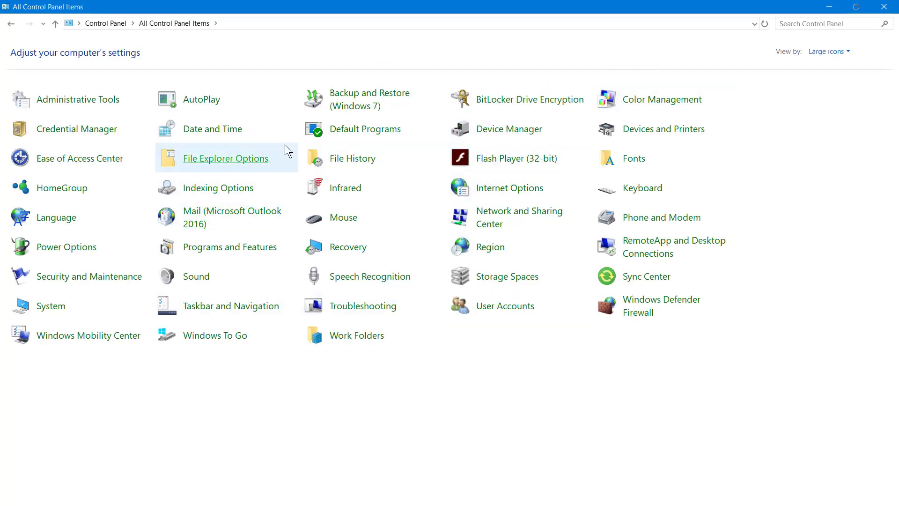
pyautogui.click(825, 51)
pyautogui.click(824, 93)
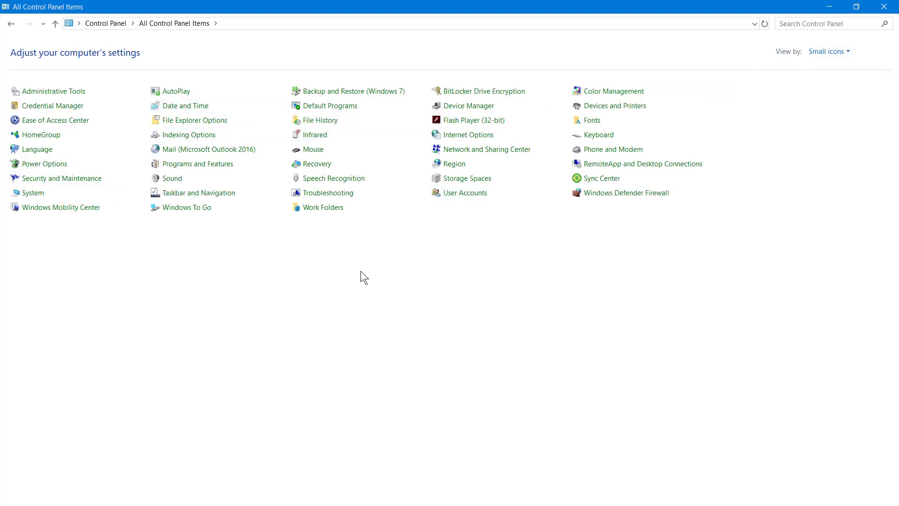
pyautogui.click(823, 52)
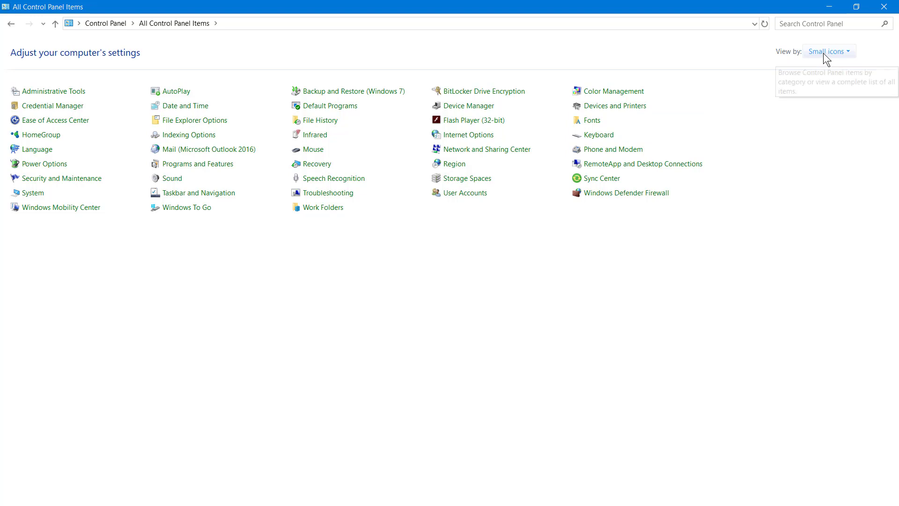
pyautogui.click(809, 99)
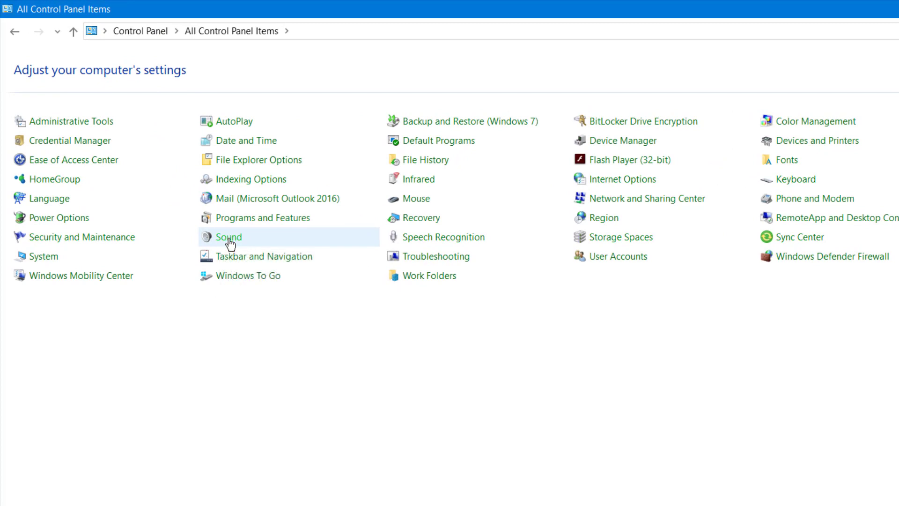
# Open the Windows Sound settings, examine the list of recording devices, and close the dialog.
pyautogui.click(229, 237)
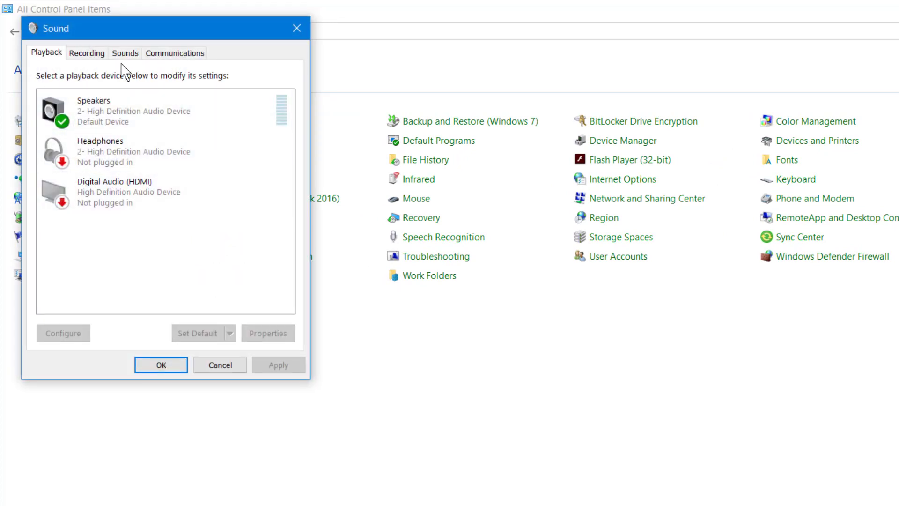
pyautogui.click(88, 54)
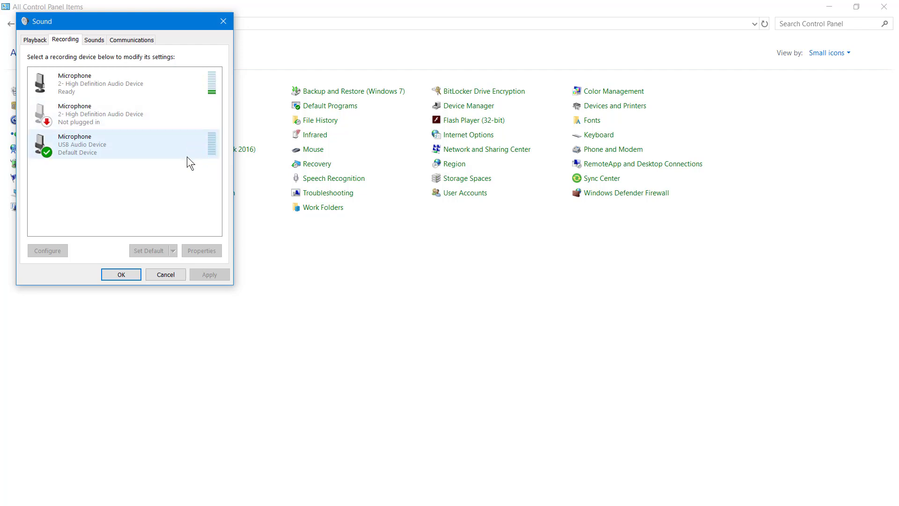
pyautogui.click(126, 276)
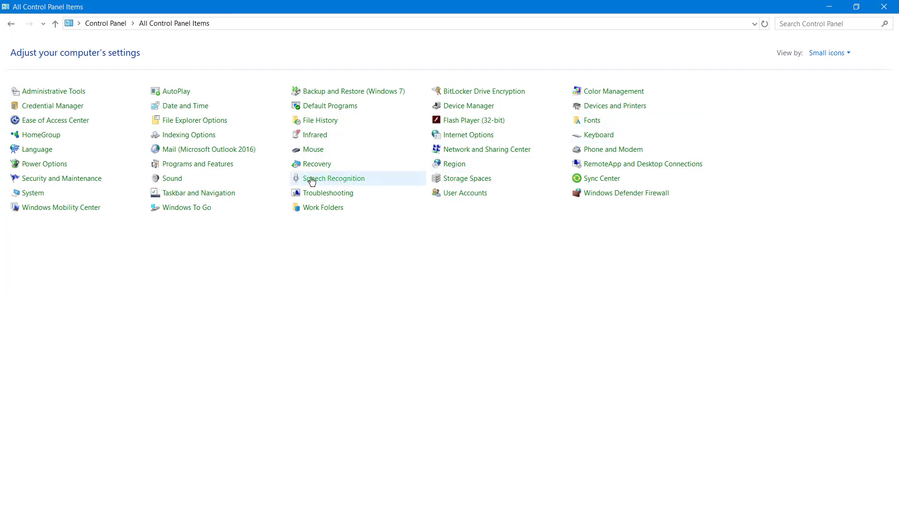
# Reopen the Sound settings, select the USB Audio Device microphone among the recording devices to check its default status, and close the dialog.
pyautogui.click(172, 179)
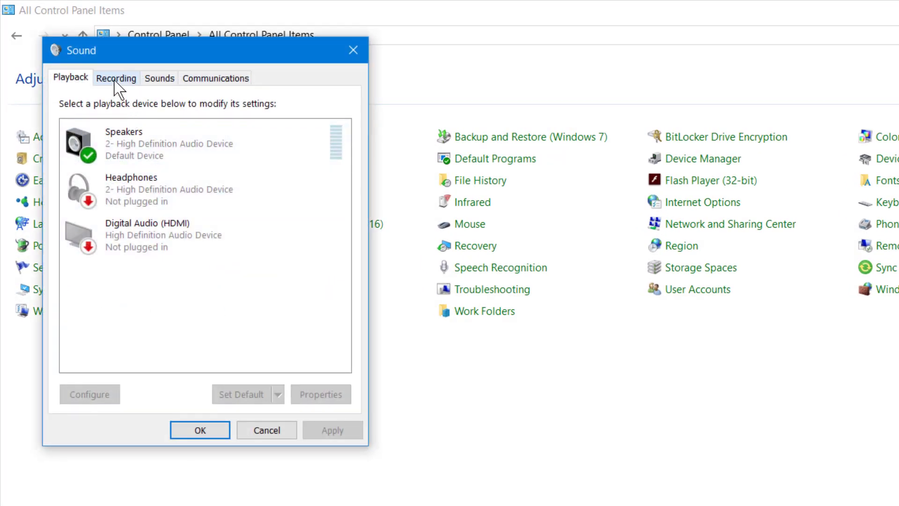
pyautogui.click(106, 79)
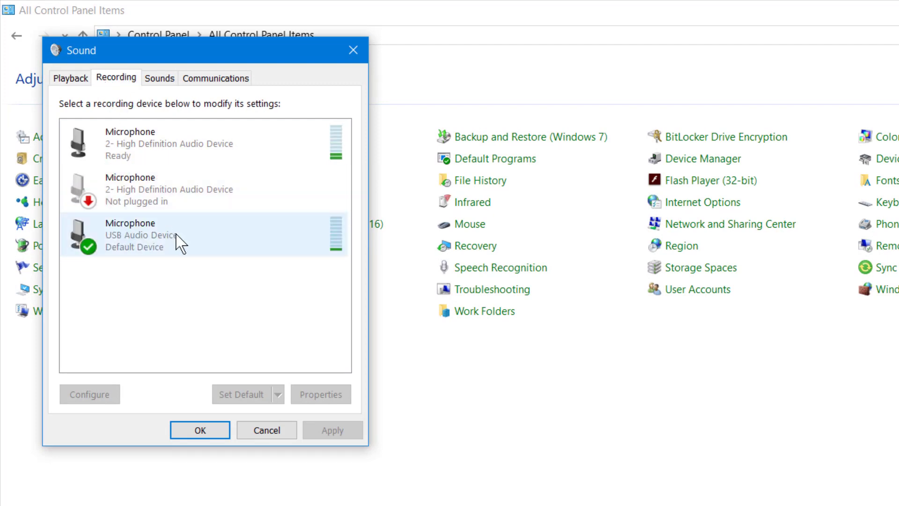
pyautogui.click(98, 234)
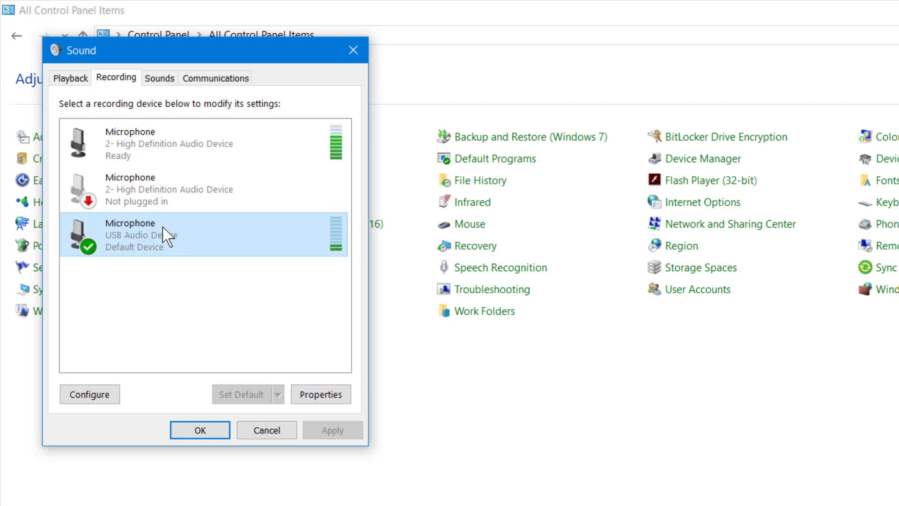
pyautogui.click(223, 435)
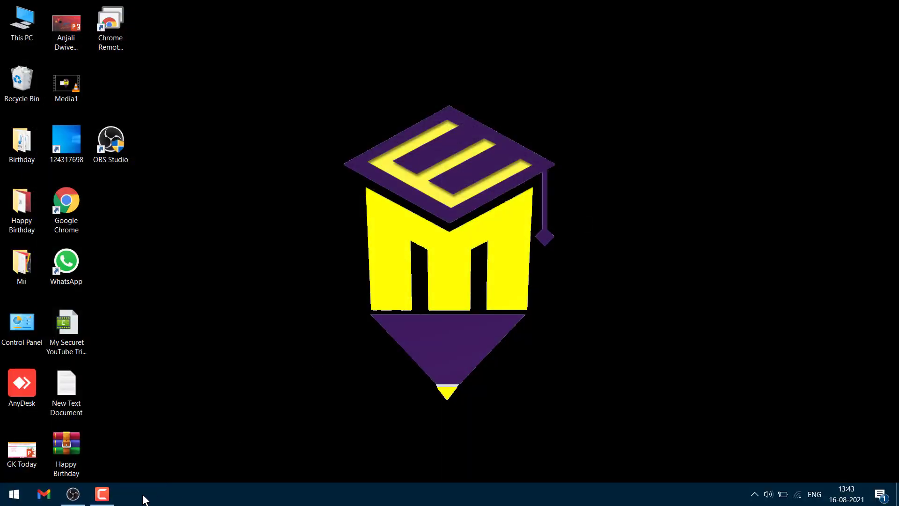
# Switch to OBS Studio and set the Mic/Aux device to Microphone (USB Audio Device) in its properties.
pyautogui.click(73, 494)
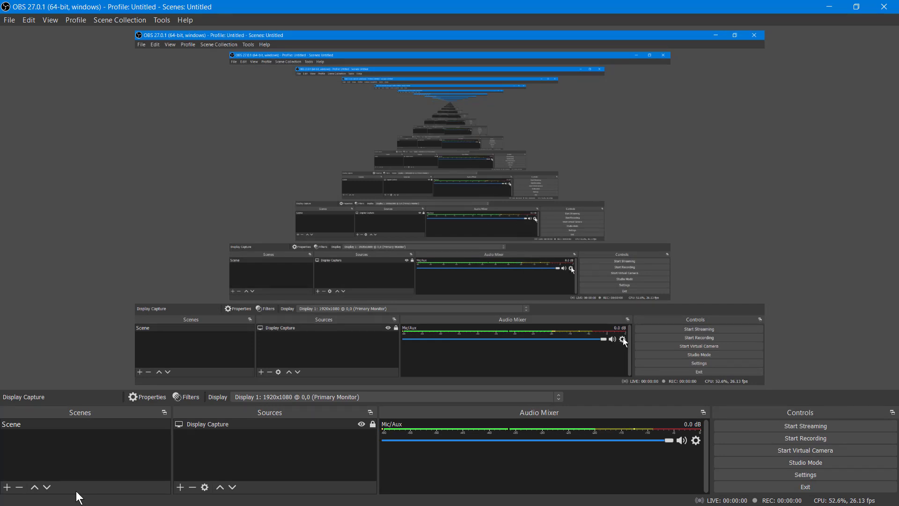
pyautogui.click(696, 440)
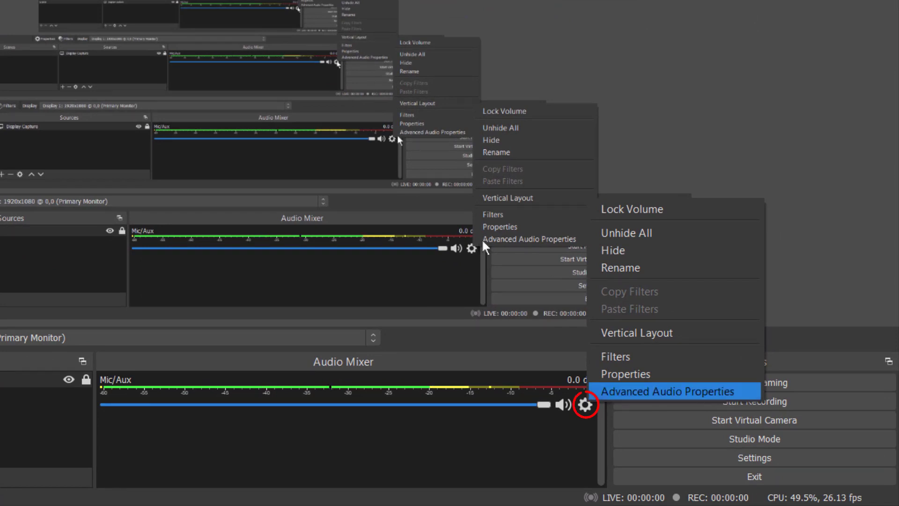
pyautogui.click(525, 226)
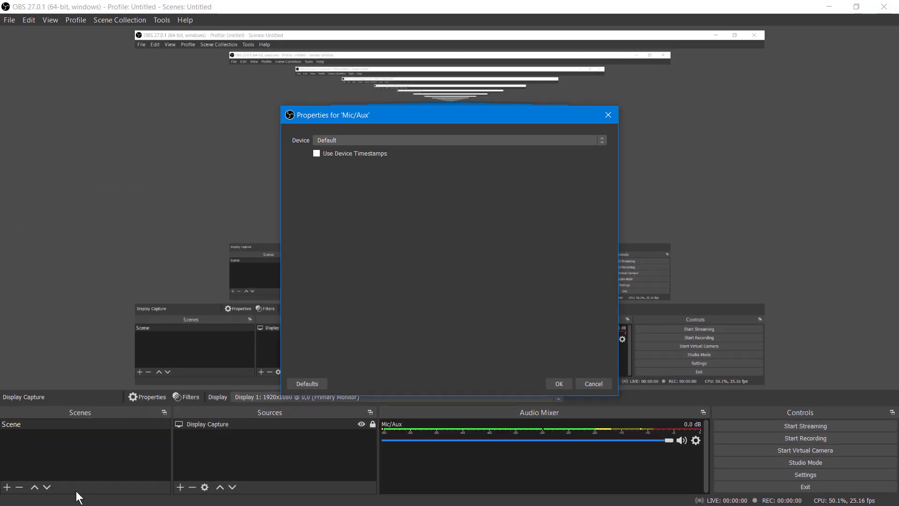
pyautogui.press('space')
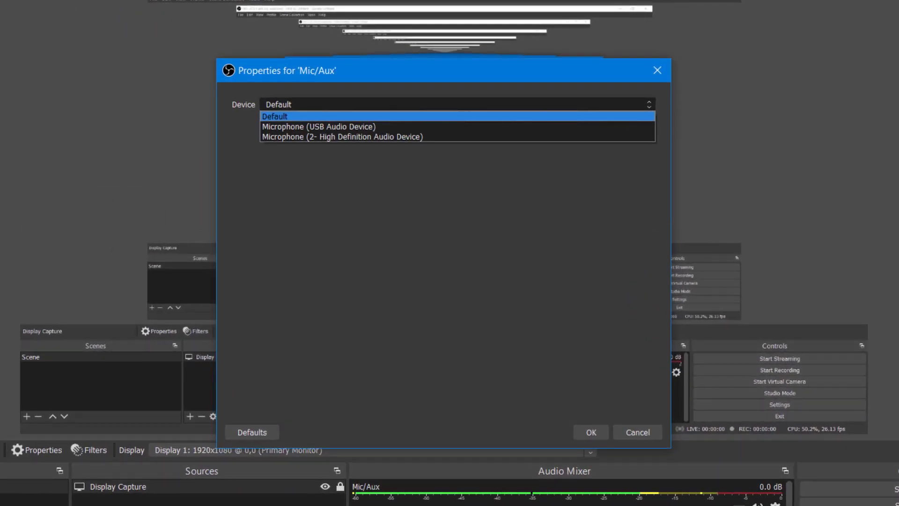
pyautogui.press('Down')
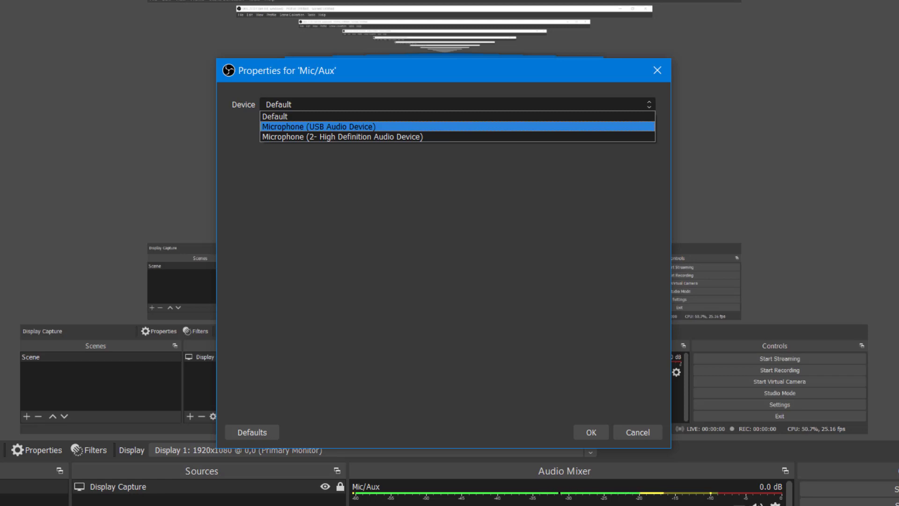
pyautogui.press('Return')
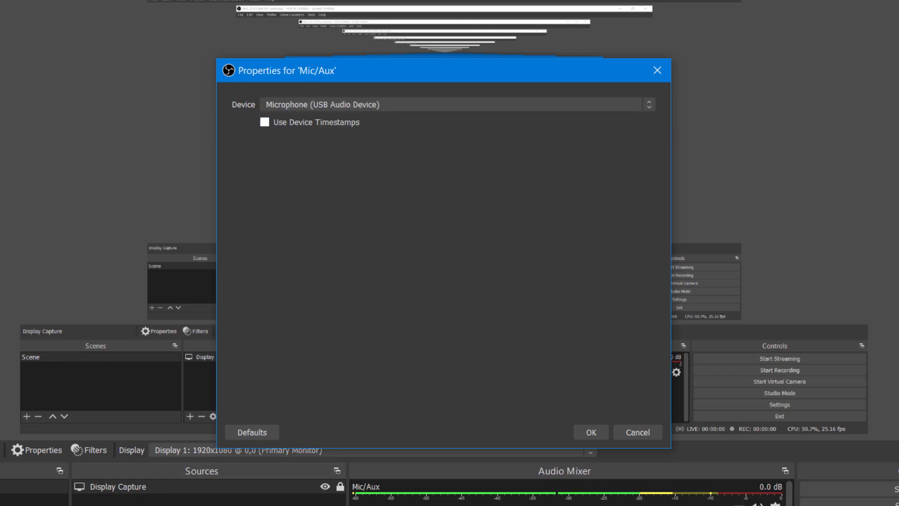
pyautogui.click(591, 432)
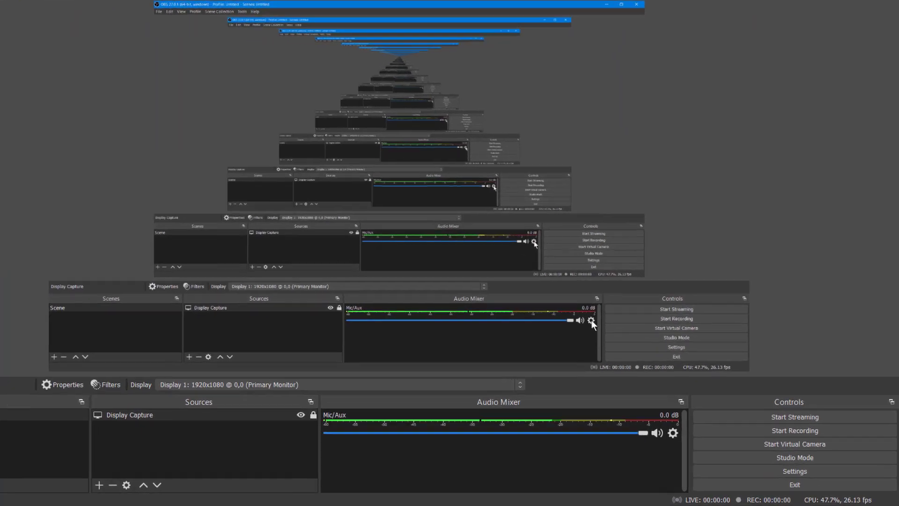
# In the Advanced Audio Properties of Mic/Aux, enable the percent display for the volume and close the dialog.
pyautogui.click(673, 433)
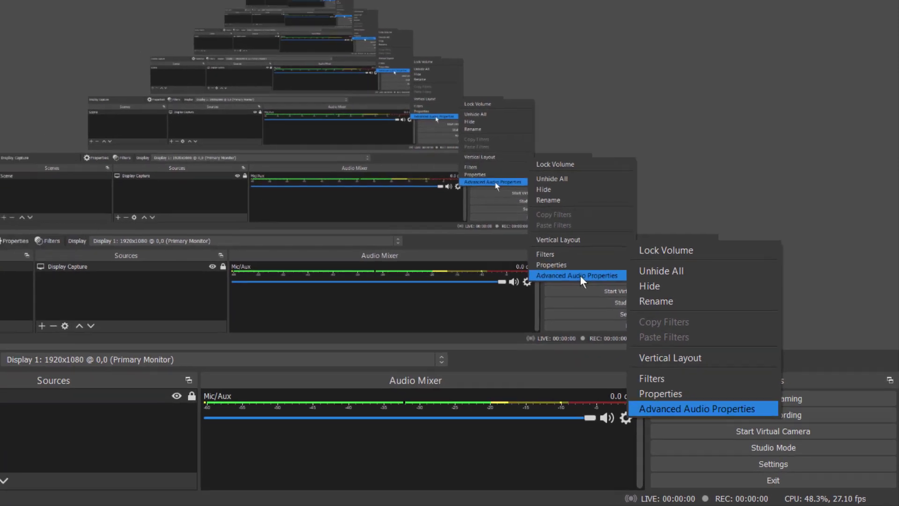
pyautogui.click(686, 403)
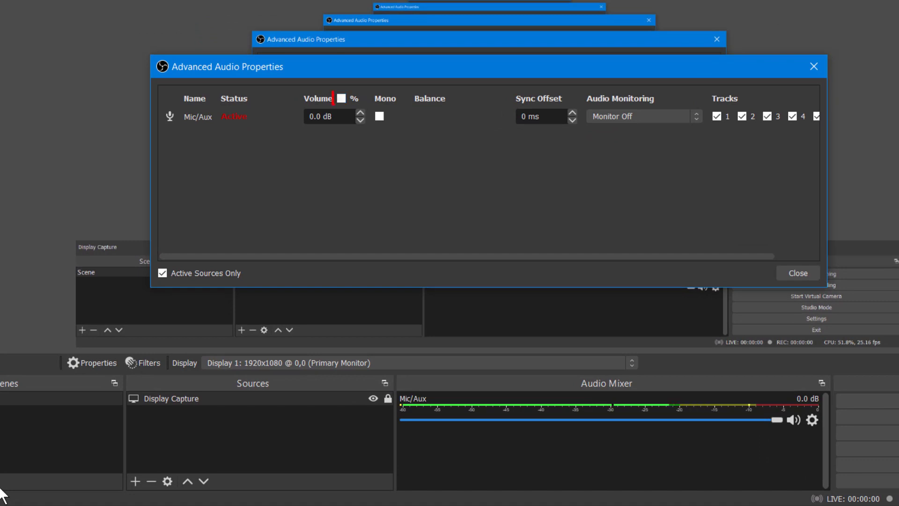
pyautogui.press('space')
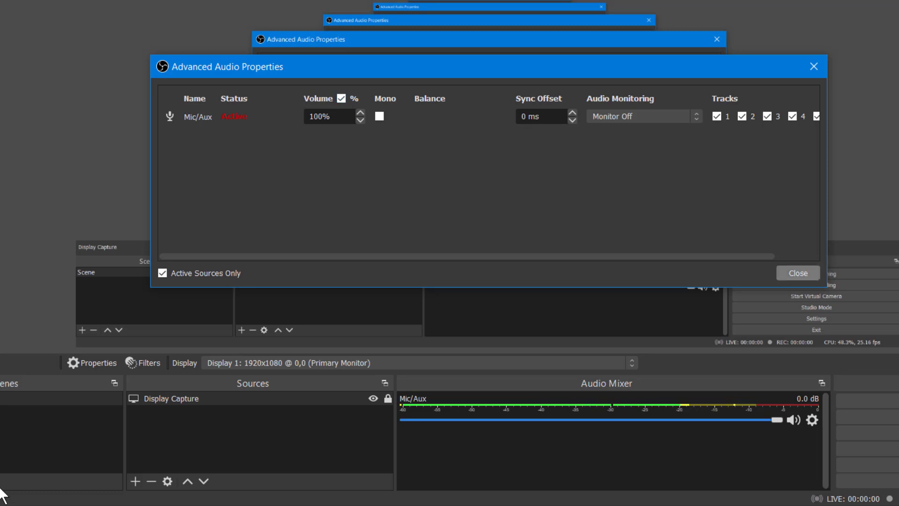
pyautogui.click(798, 273)
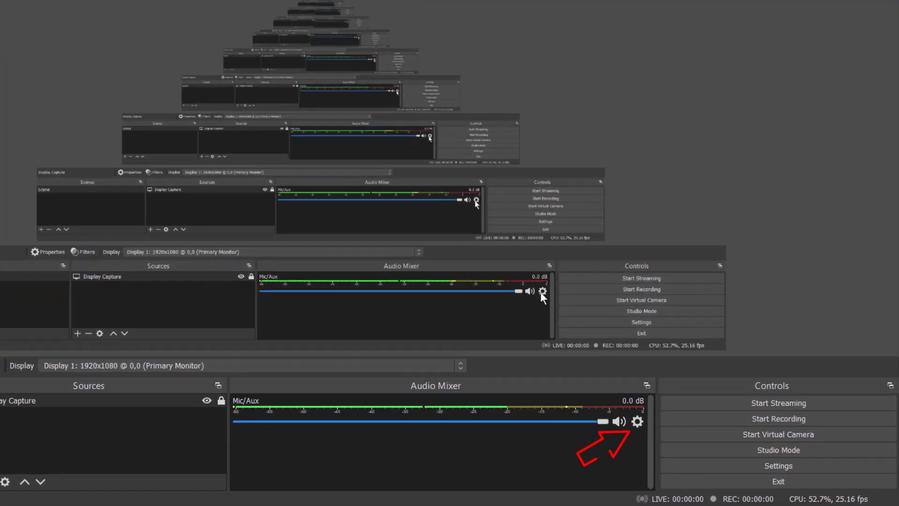
# Open the filters of Mic/Aux and add a Noise Suppression filter with its default name.
pyautogui.click(696, 441)
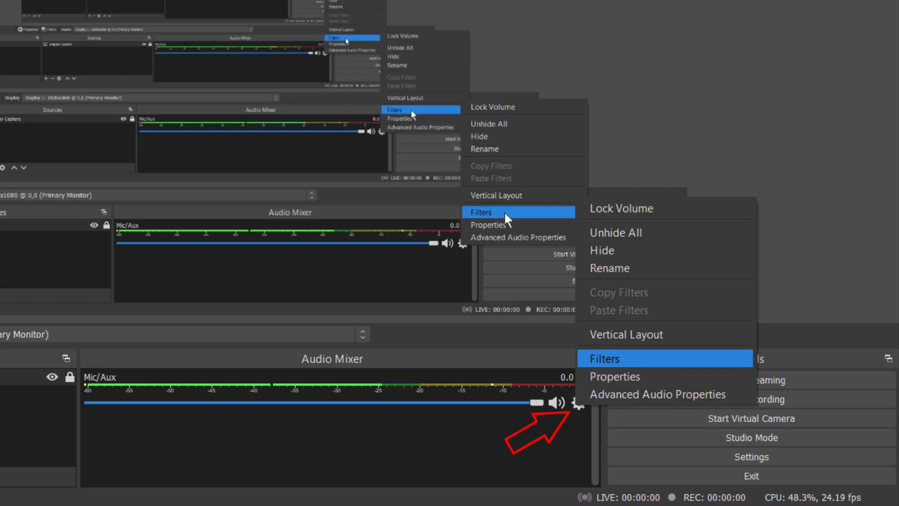
pyautogui.click(639, 360)
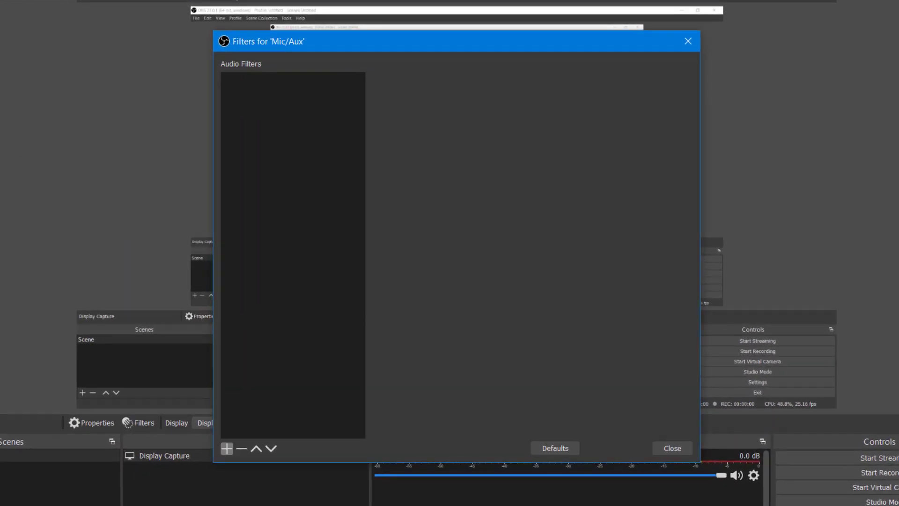
pyautogui.click(227, 448)
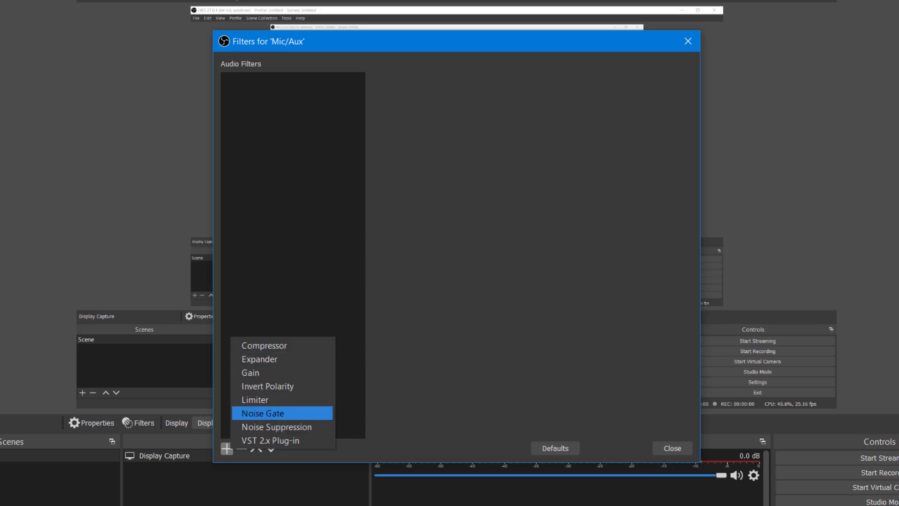
pyautogui.click(277, 427)
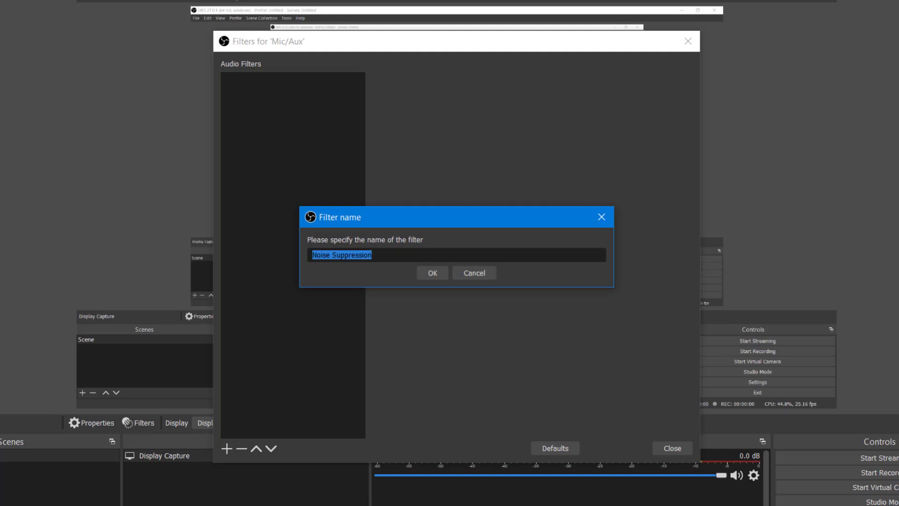
pyautogui.press('Return')
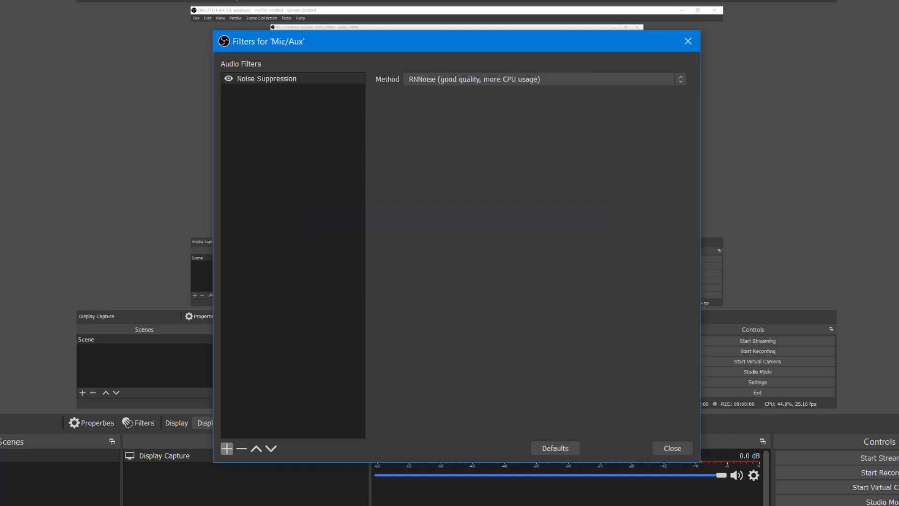
# Add a Noise Gate filter with its default name to Mic/Aux.
pyautogui.click(227, 448)
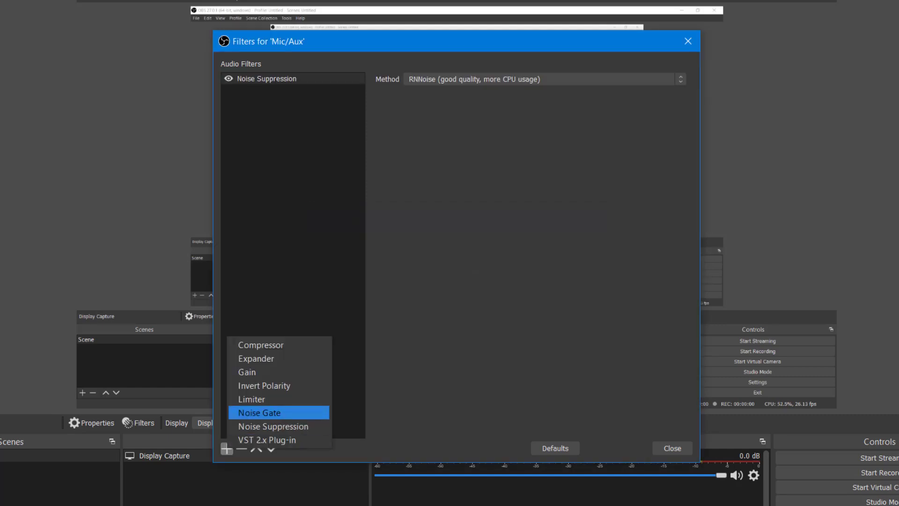
pyautogui.click(276, 412)
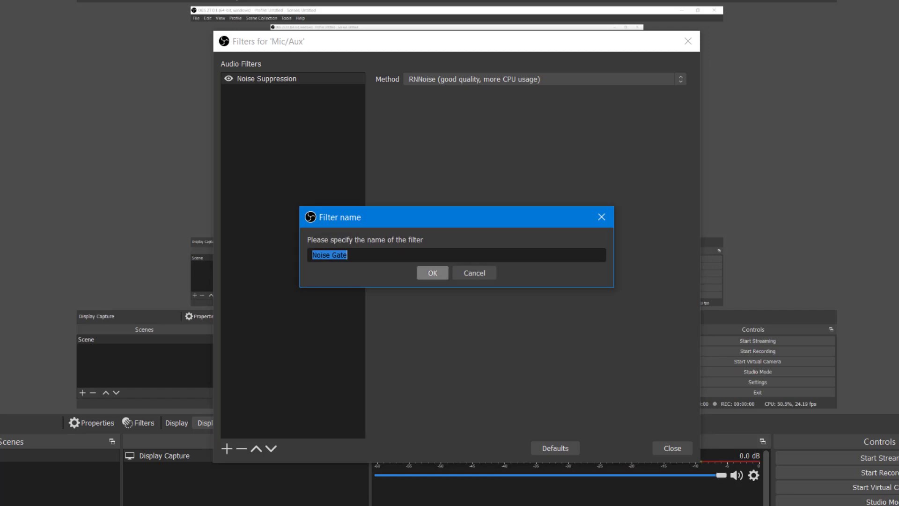
pyautogui.press('Return')
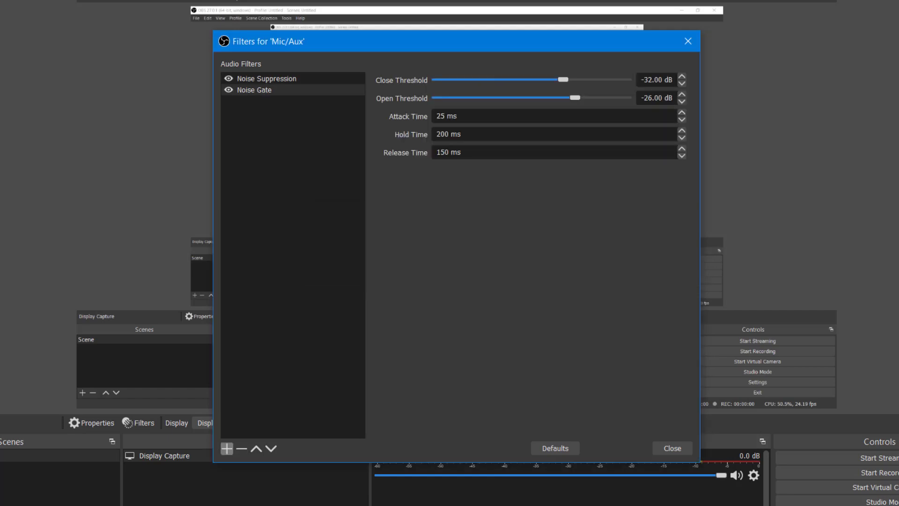
# Add a Gain filter with its default name to Mic/Aux, set to 1.50 dB, and close the filters dialog.
pyautogui.click(227, 448)
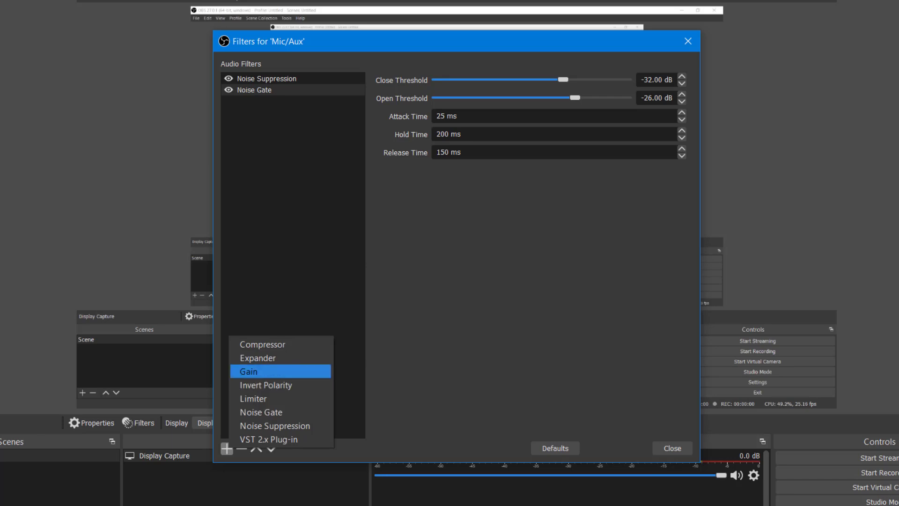
pyautogui.press('Return')
pyautogui.press('Return')
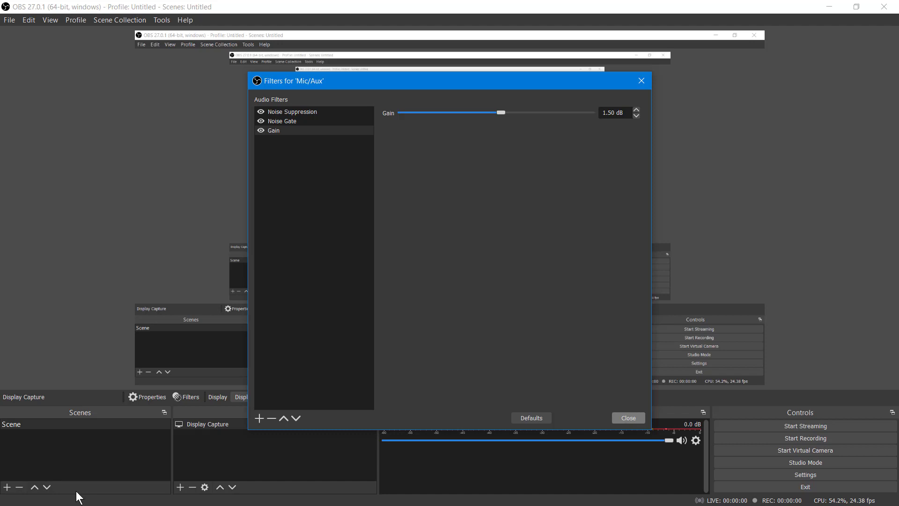
pyautogui.click(629, 417)
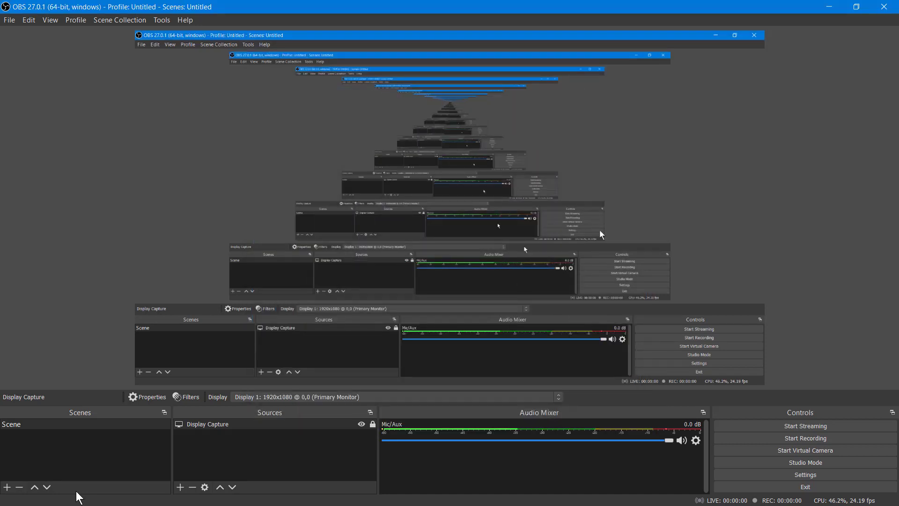